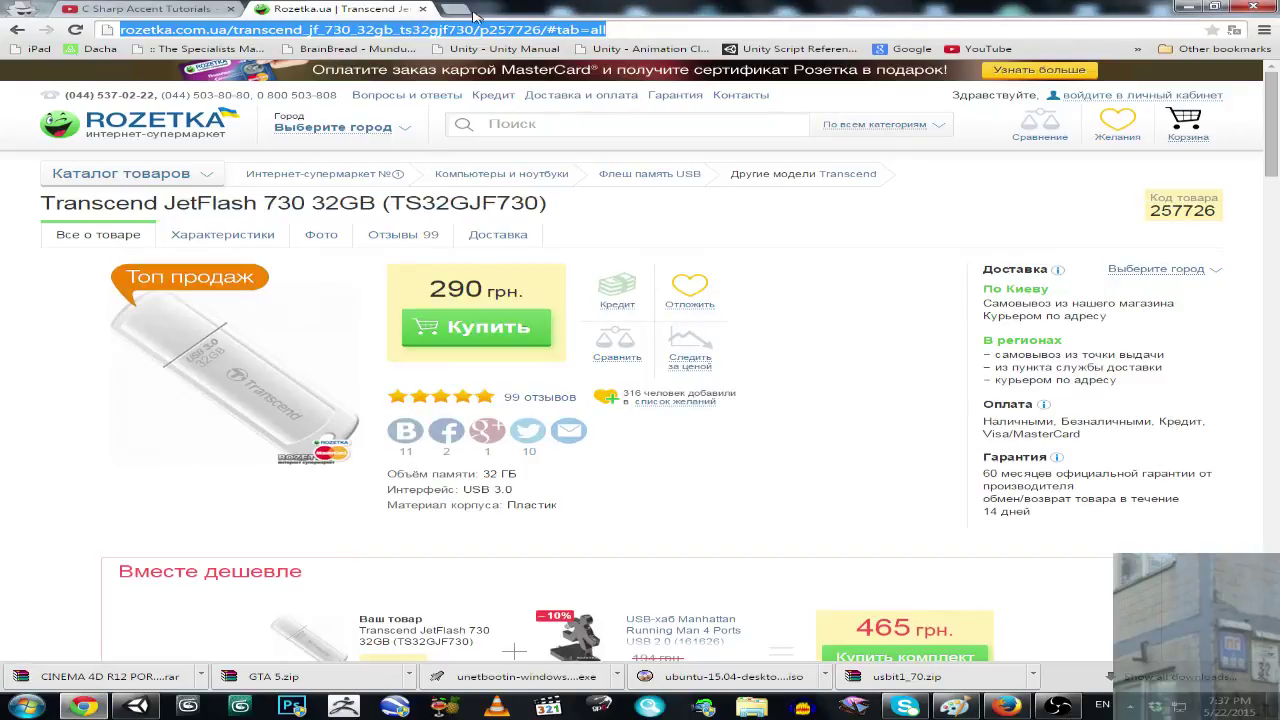
- Search Google for "gta v rigged model" in a new browser tab, look over the results and close the tab
{"action": "left_click", "coordinate": [474, 15]}
{"action": "left_click", "coordinate": [908, 52]}
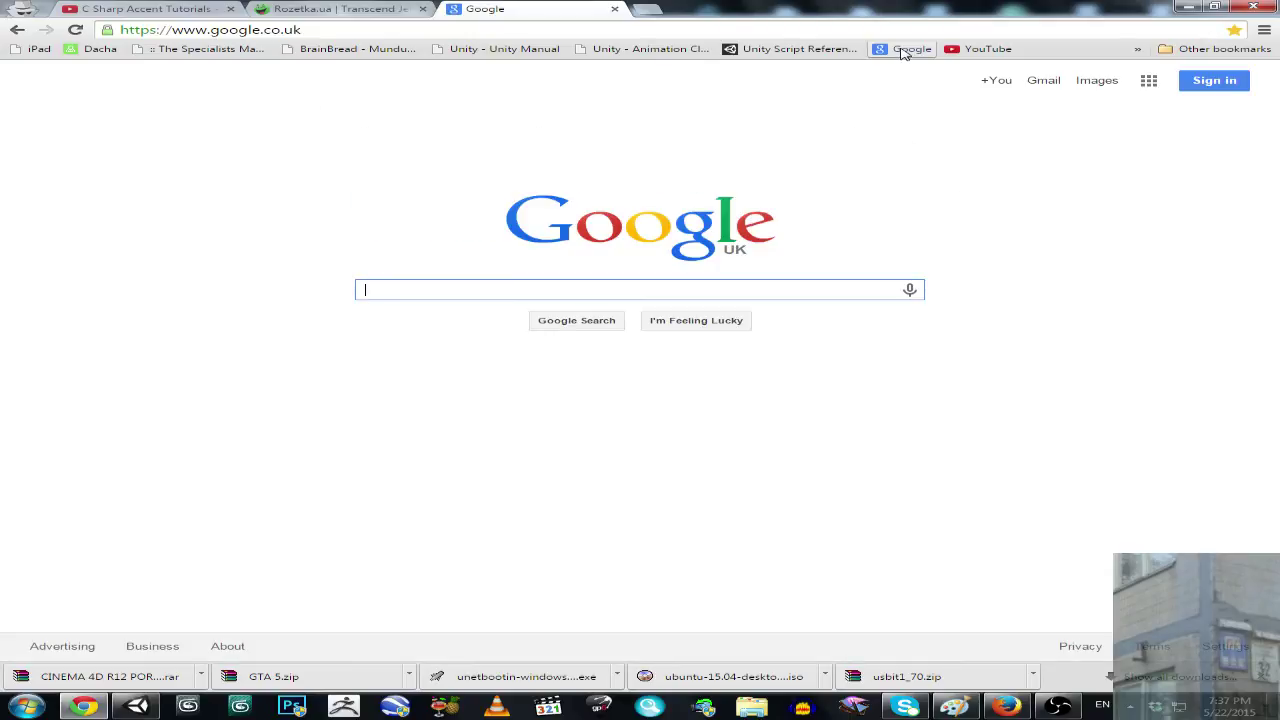
{"action": "type", "text": "gta v rigged model"}
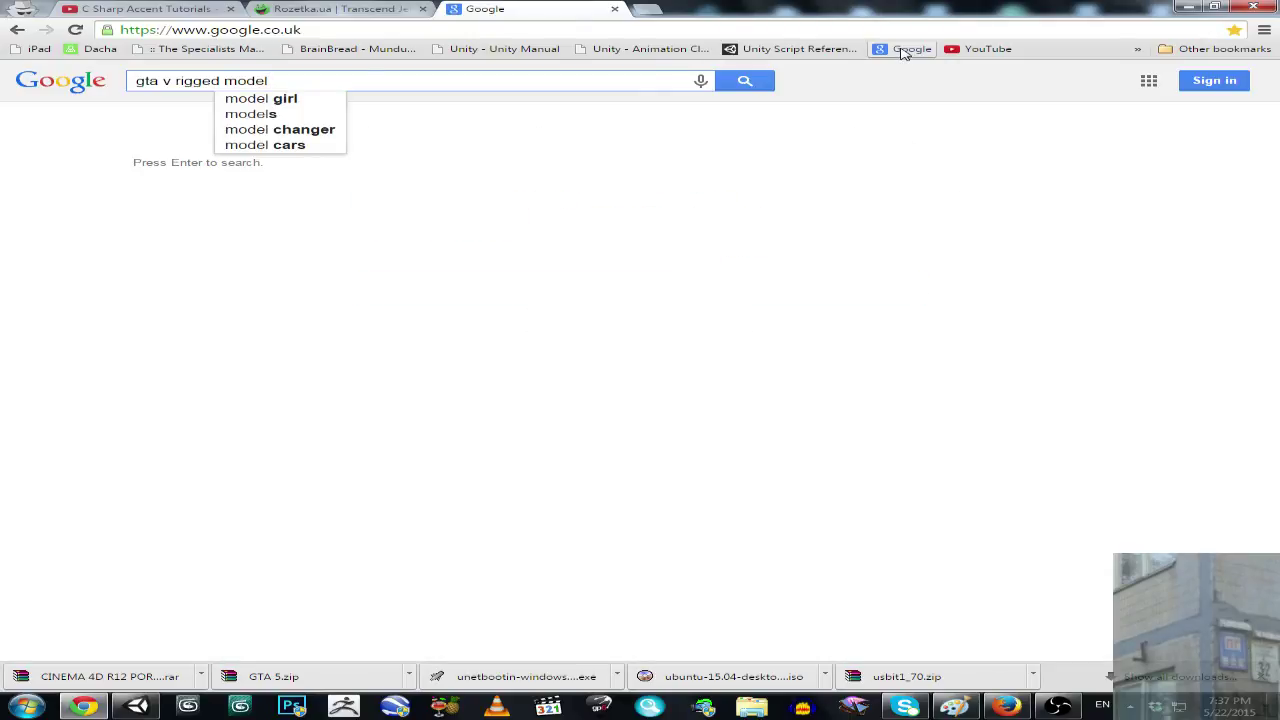
{"action": "key", "text": "Return"}
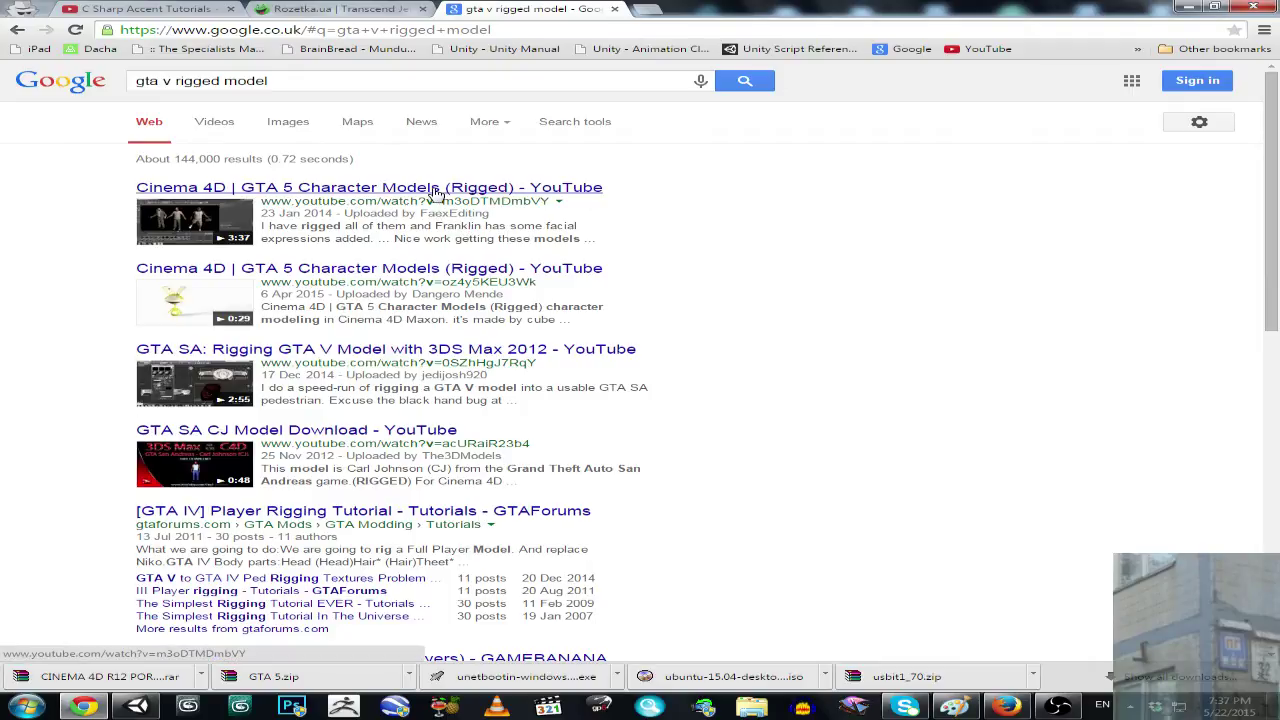
{"action": "left_click", "coordinate": [617, 10]}
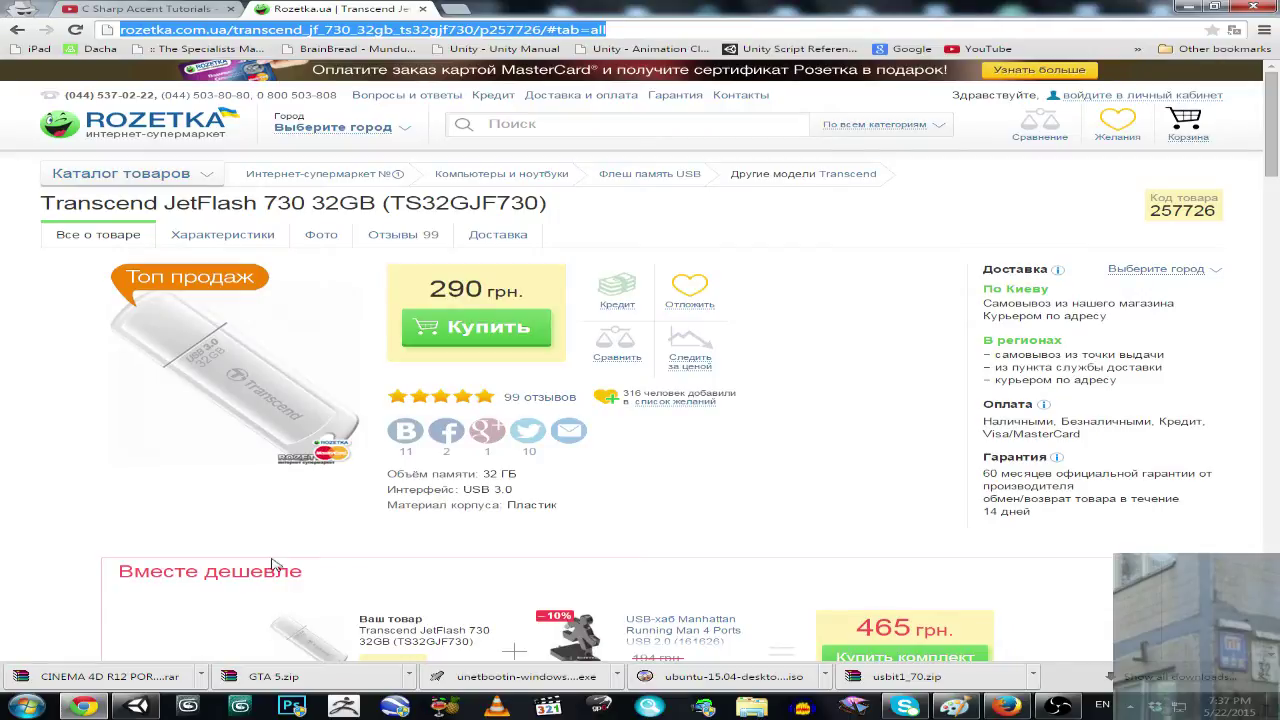
- Open the downloaded GTA 5.zip archive from the browser's downloads
{"action": "left_click", "coordinate": [138, 706]}
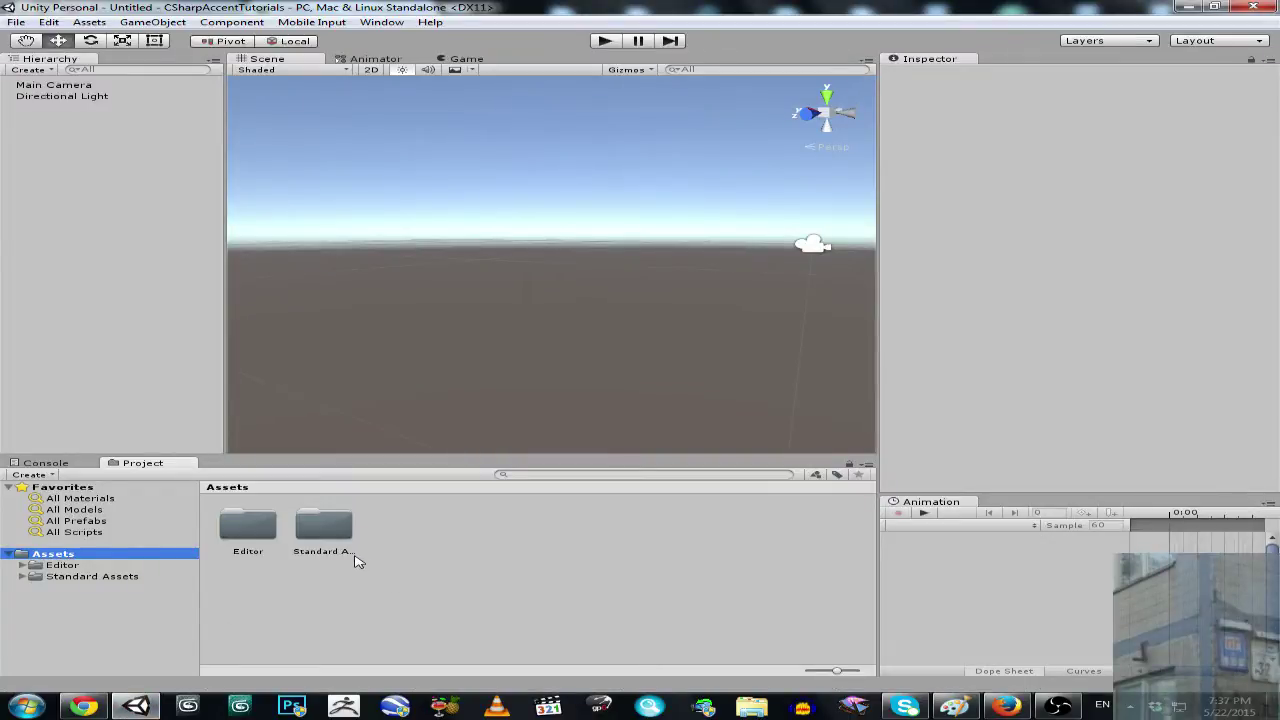
{"action": "left_click", "coordinate": [84, 706]}
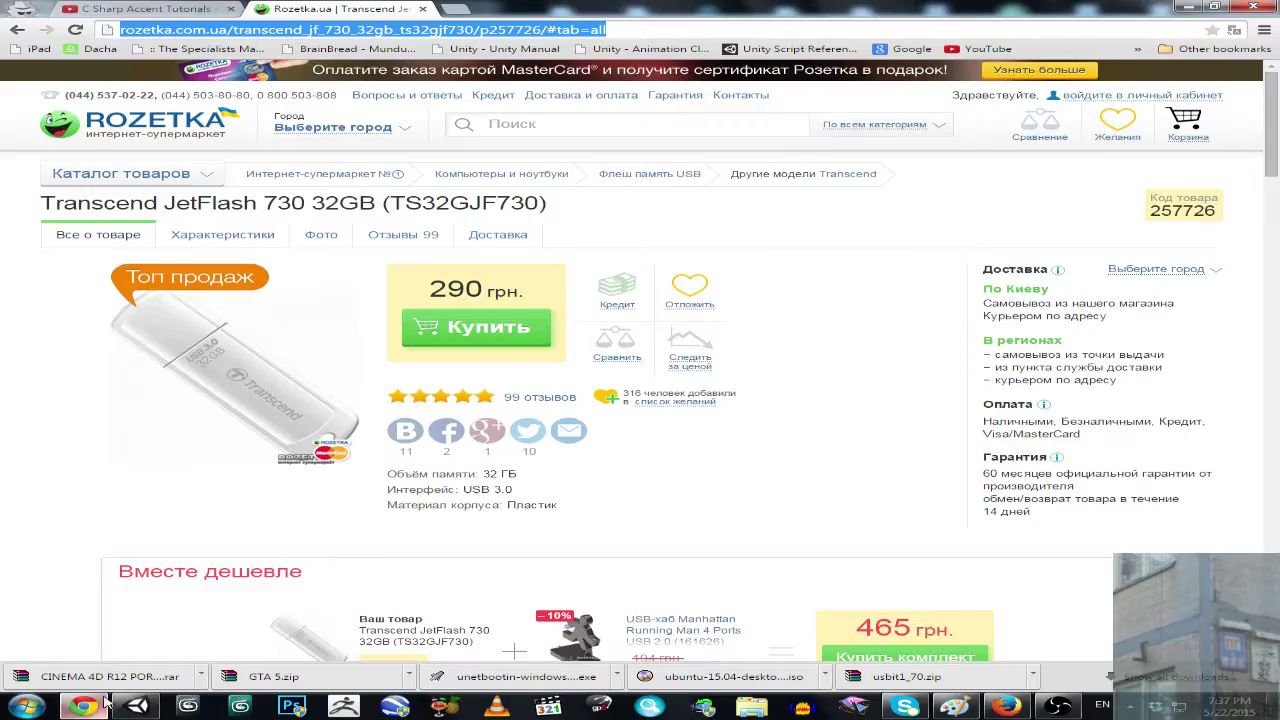
{"action": "left_click", "coordinate": [282, 678]}
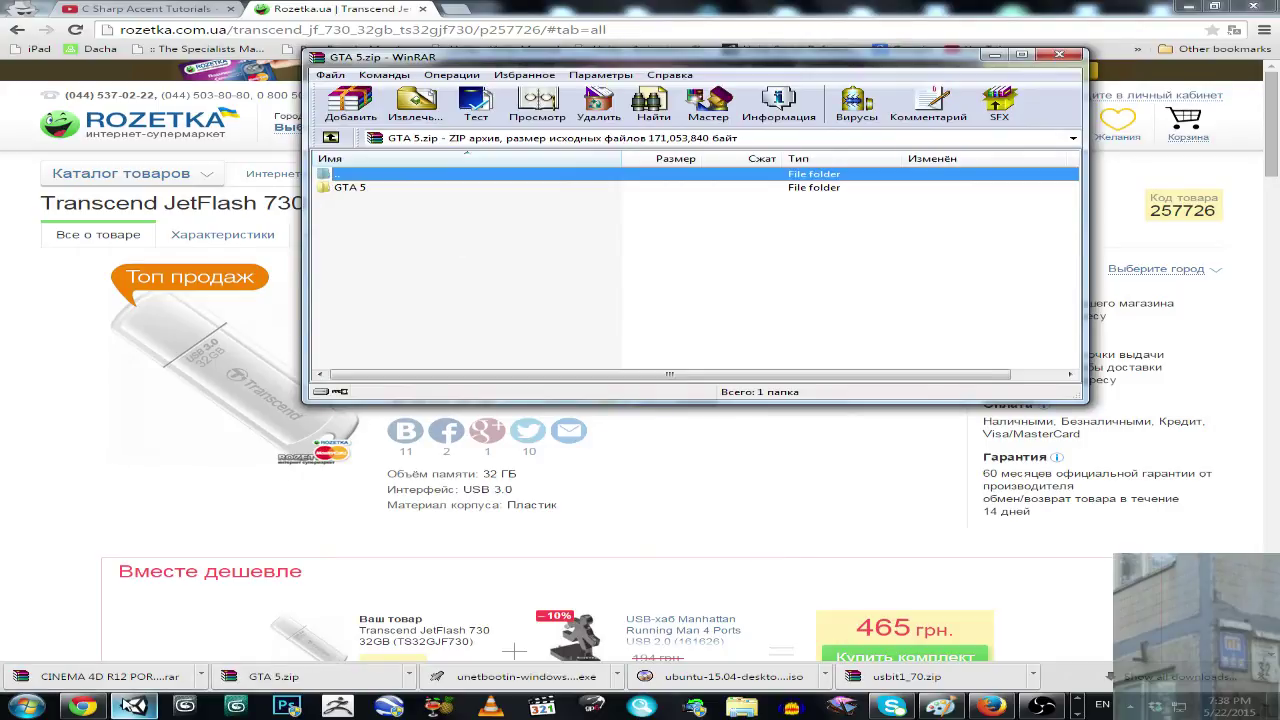
- Switch to Unity and show the project's Editor folder in Windows Explorer to reach the Assets directory
{"action": "mouse_move", "coordinate": [134, 706]}
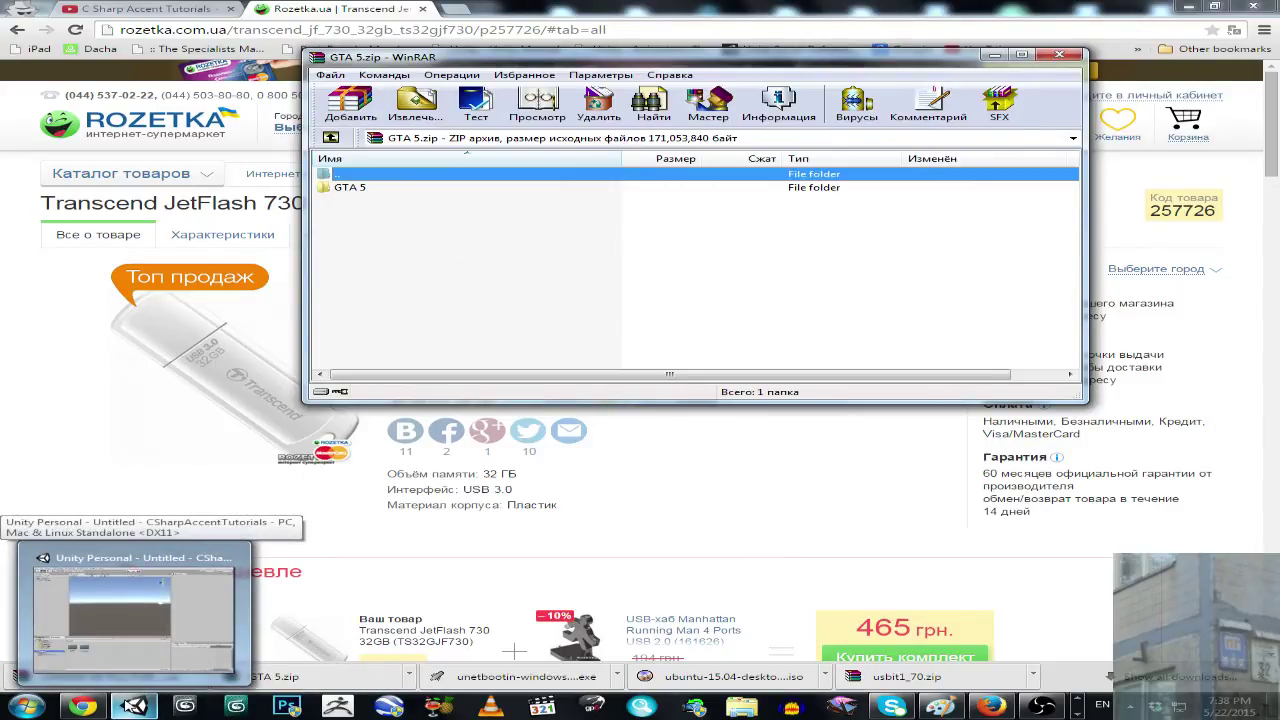
{"action": "left_click", "coordinate": [140, 706]}
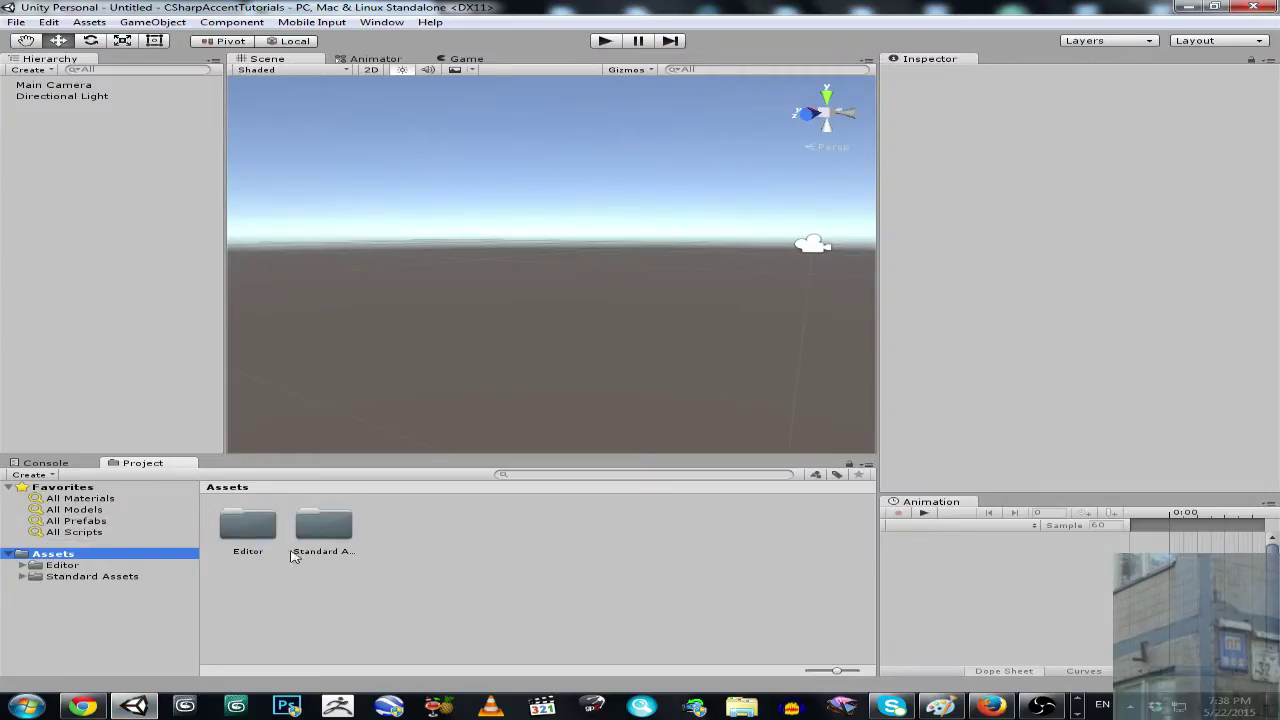
{"action": "left_click", "coordinate": [248, 528]}
{"action": "right_click", "coordinate": [250, 535]}
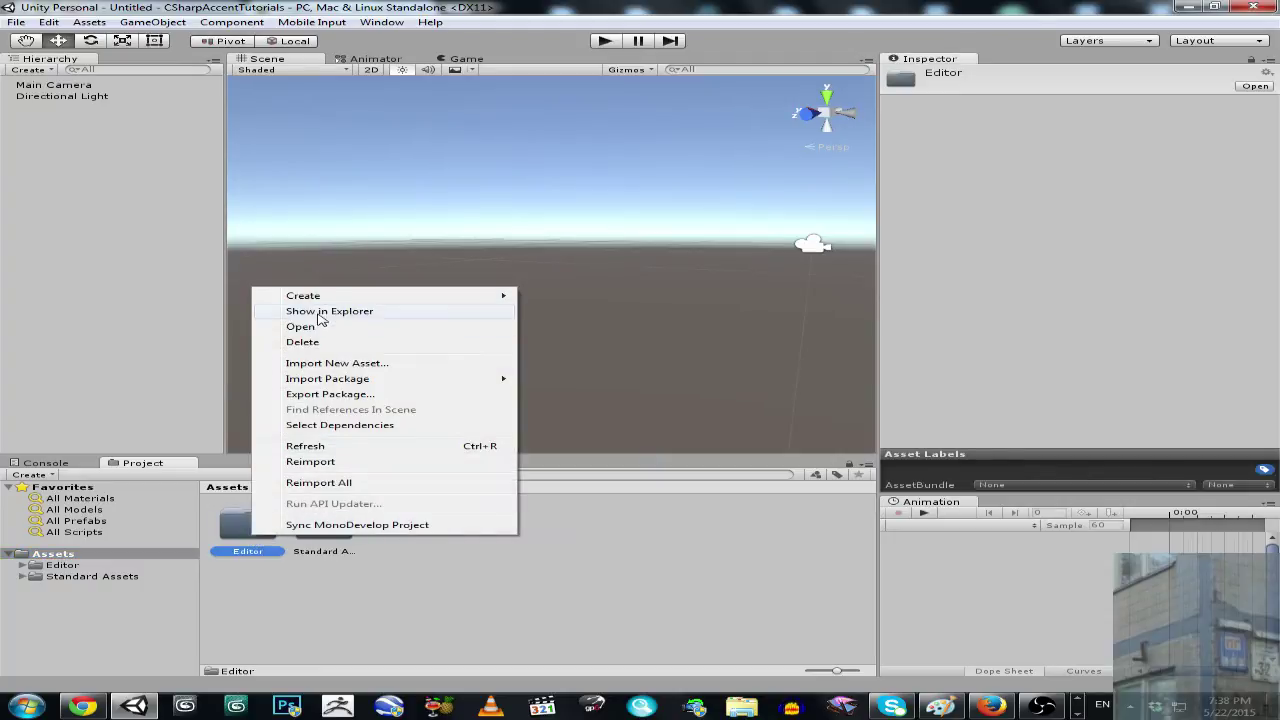
{"action": "left_click", "coordinate": [319, 313]}
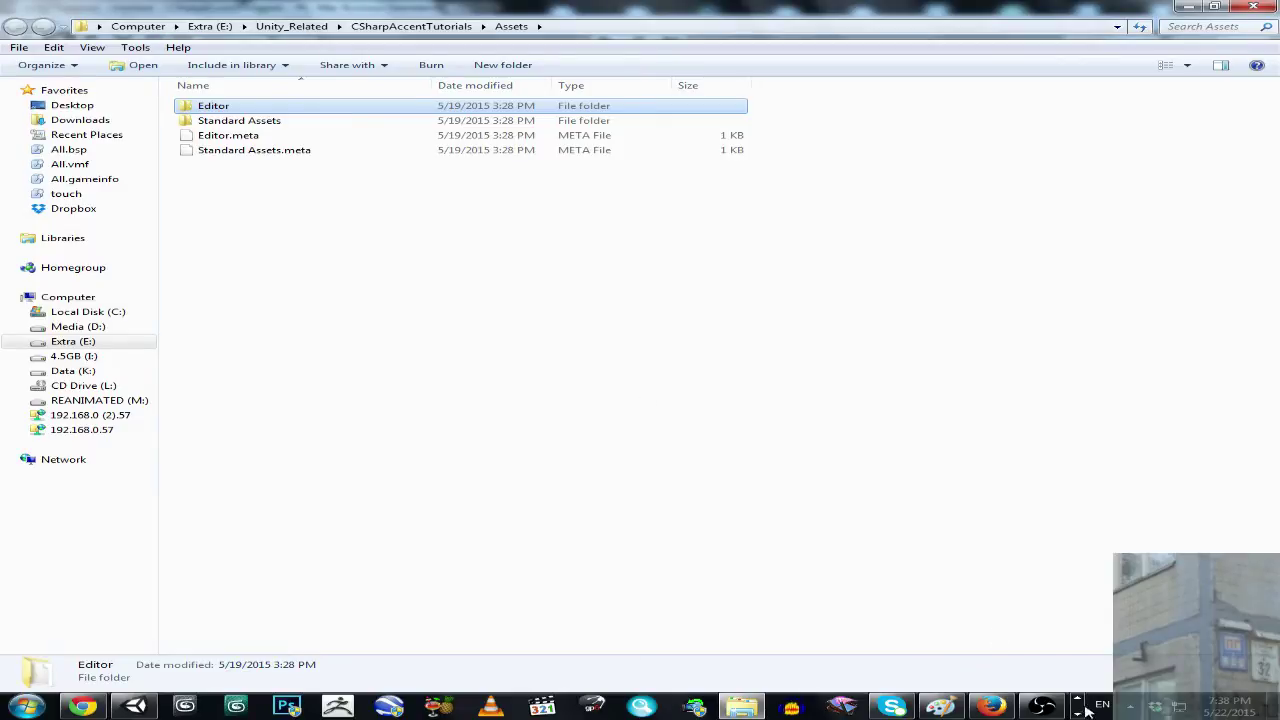
- Bring up the open GTA 5.zip archive and extract its GTA 5 folder into the CSharpAccentTutorials Assets folder
{"action": "left_click", "coordinate": [1077, 712]}
{"action": "left_click", "coordinate": [107, 703]}
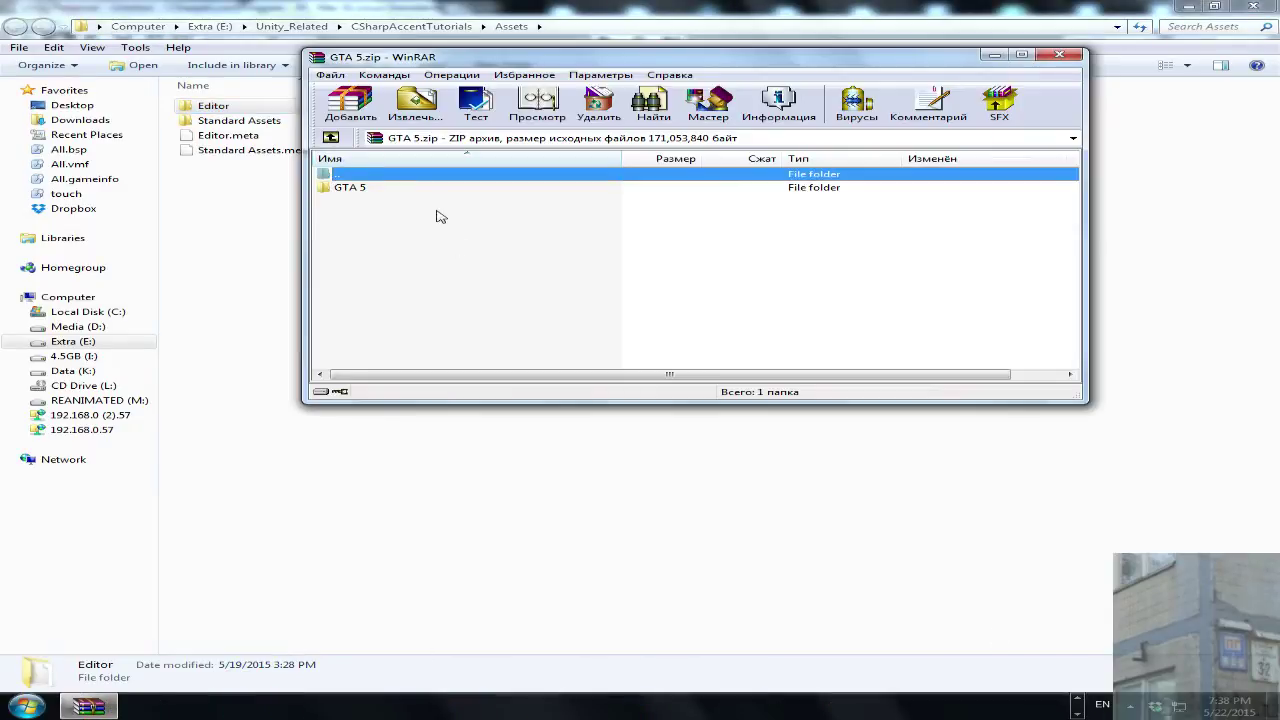
{"action": "left_click_drag", "start_coordinate": [450, 63], "coordinate": [556, 367]}
{"action": "left_click_drag", "start_coordinate": [475, 491], "coordinate": [345, 378]}
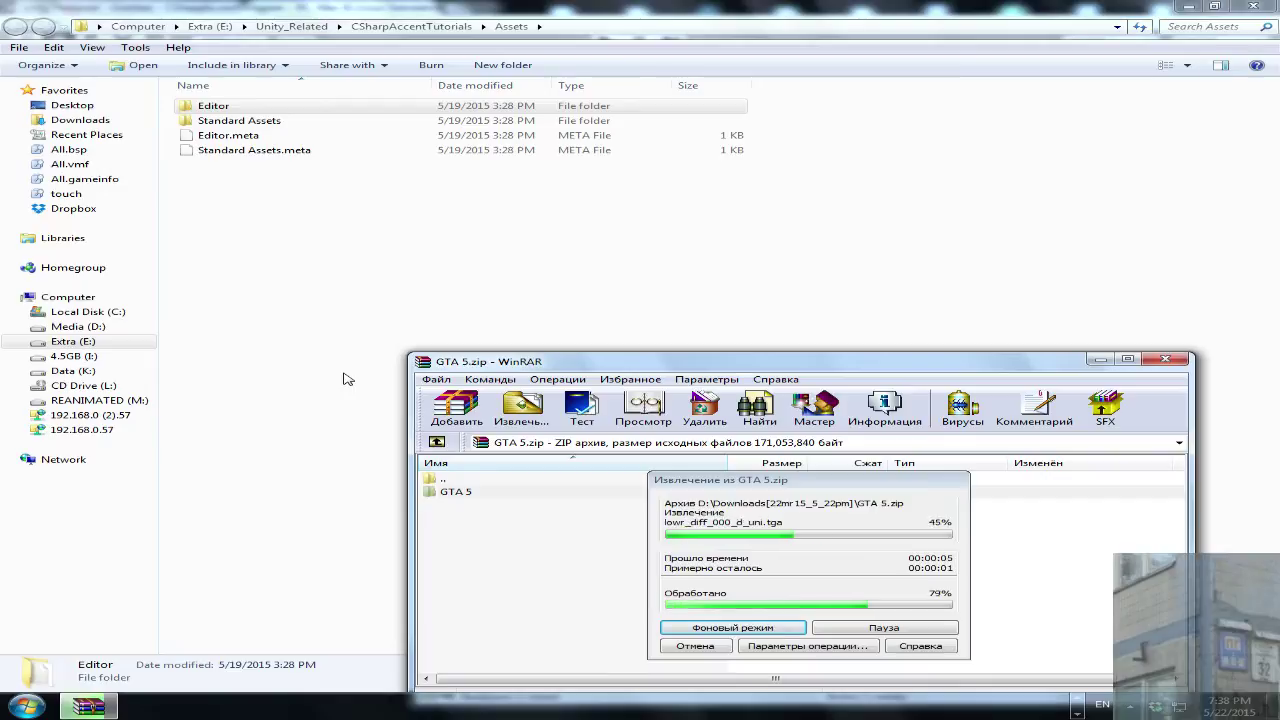
{"action": "key", "text": "alt+F4"}
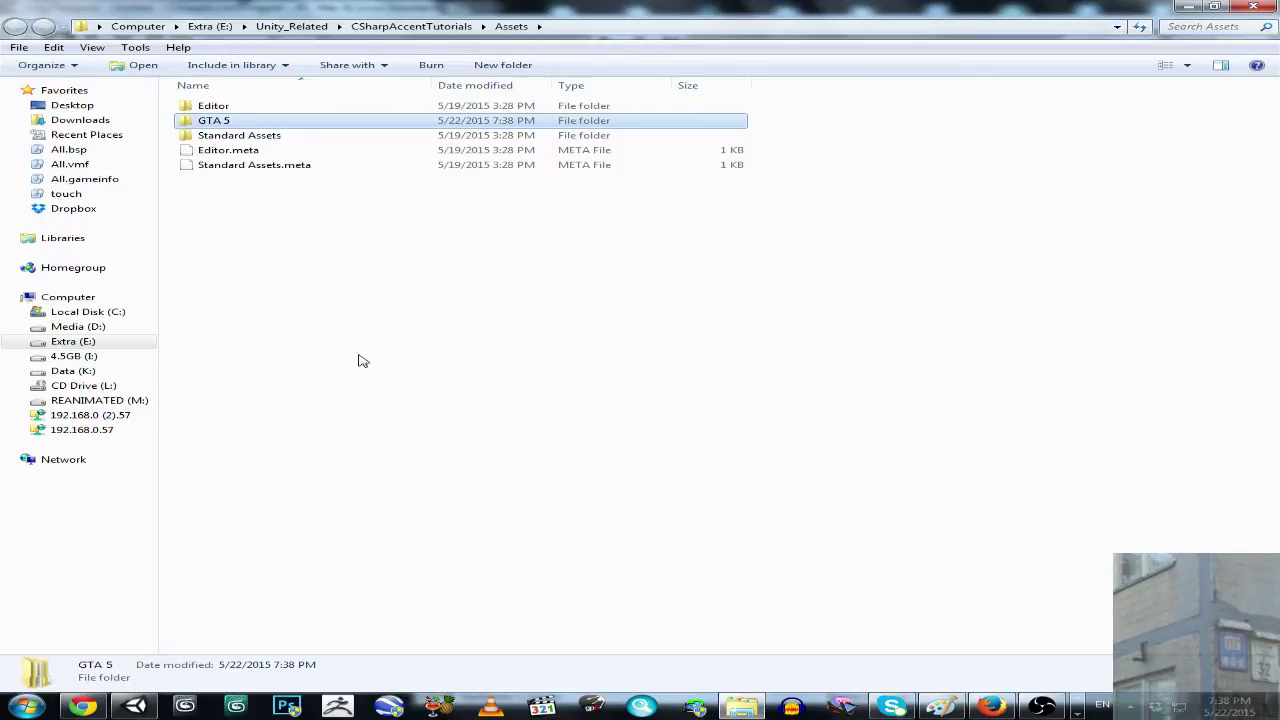
- Return to Unity so it imports the GTA 5 folder, minimize the browser and close the archive window
{"action": "left_click", "coordinate": [135, 707]}
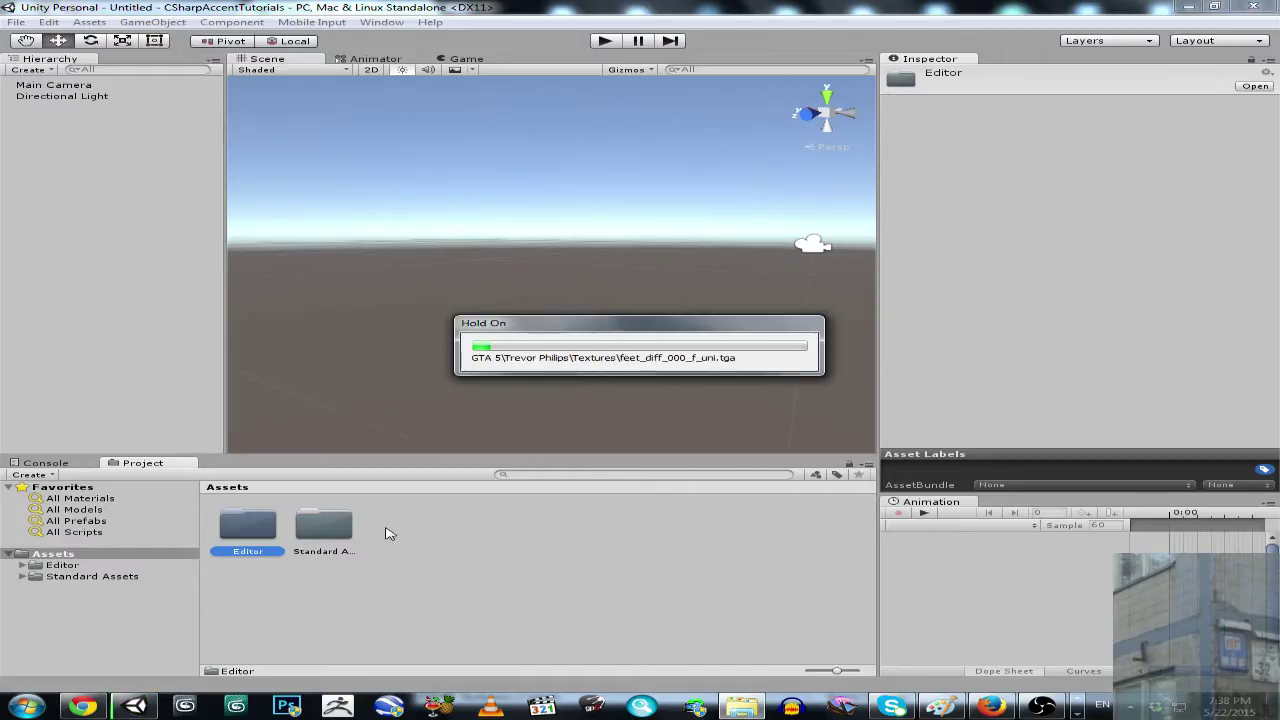
{"action": "left_click", "coordinate": [83, 707]}
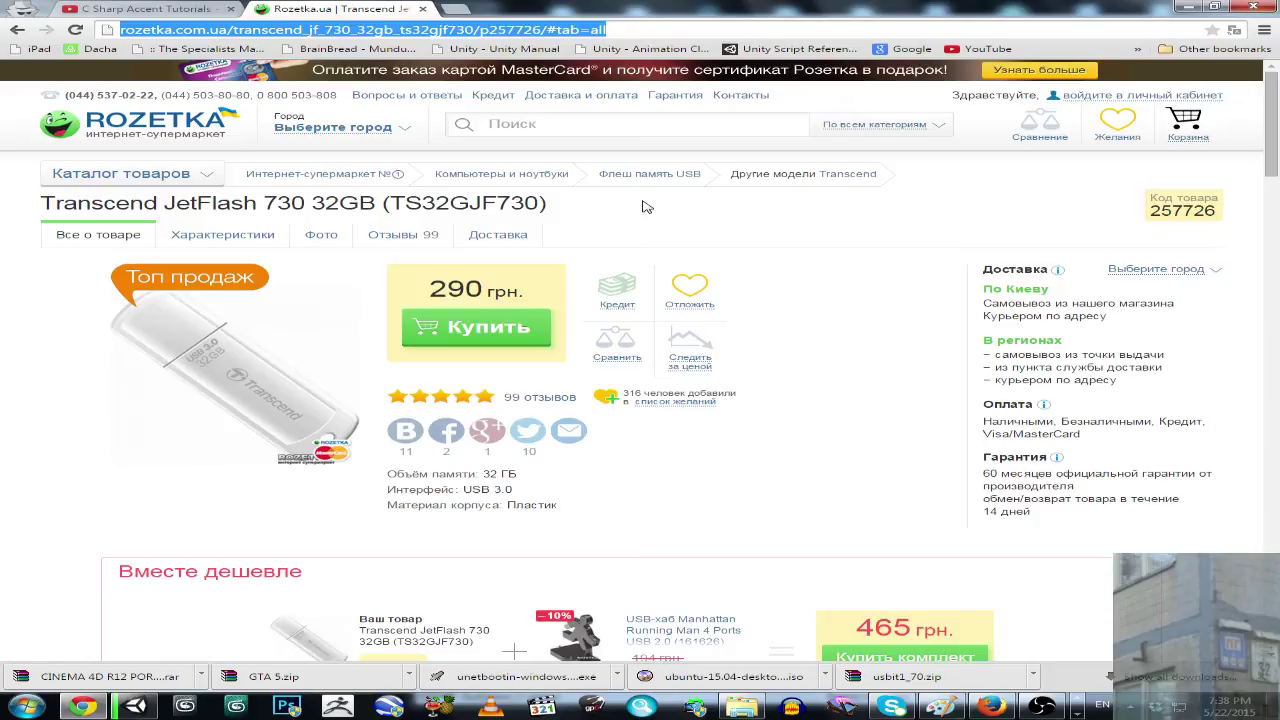
{"action": "left_click", "coordinate": [1187, 10]}
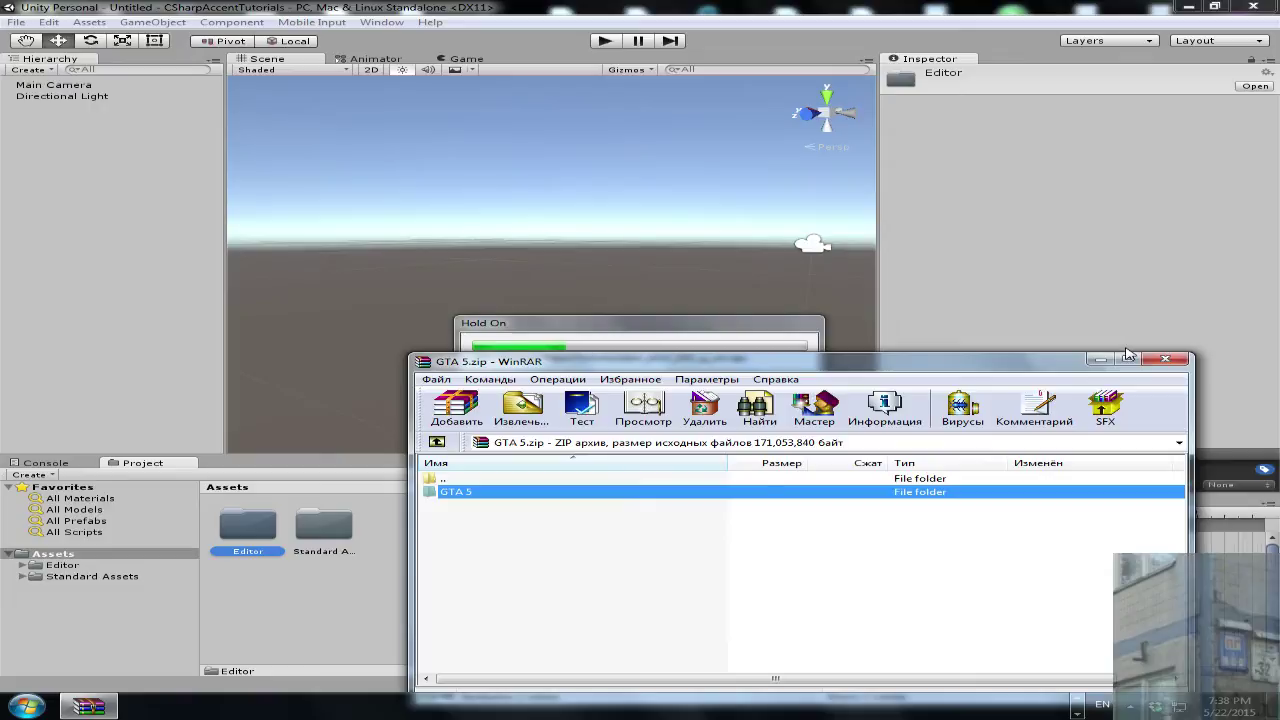
{"action": "left_click_drag", "start_coordinate": [1050, 366], "coordinate": [869, 291]}
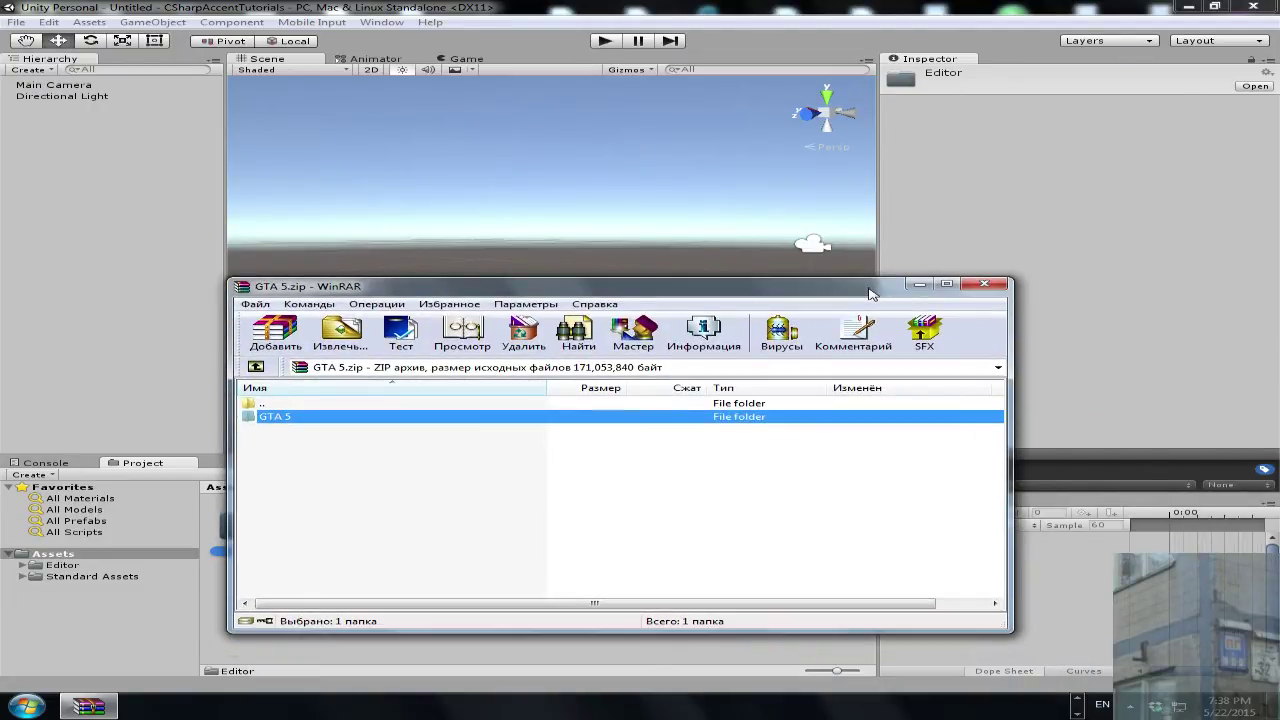
{"action": "left_click_drag", "start_coordinate": [869, 293], "coordinate": [814, 413]}
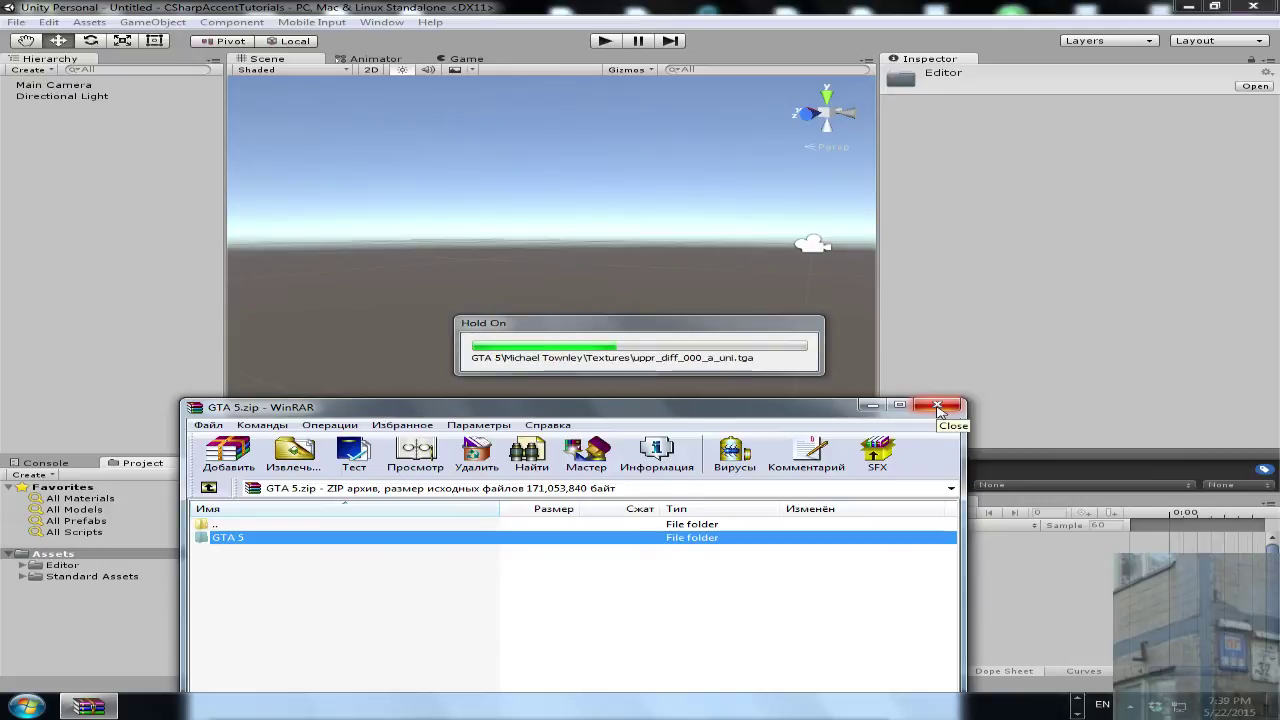
{"action": "left_click", "coordinate": [939, 411]}
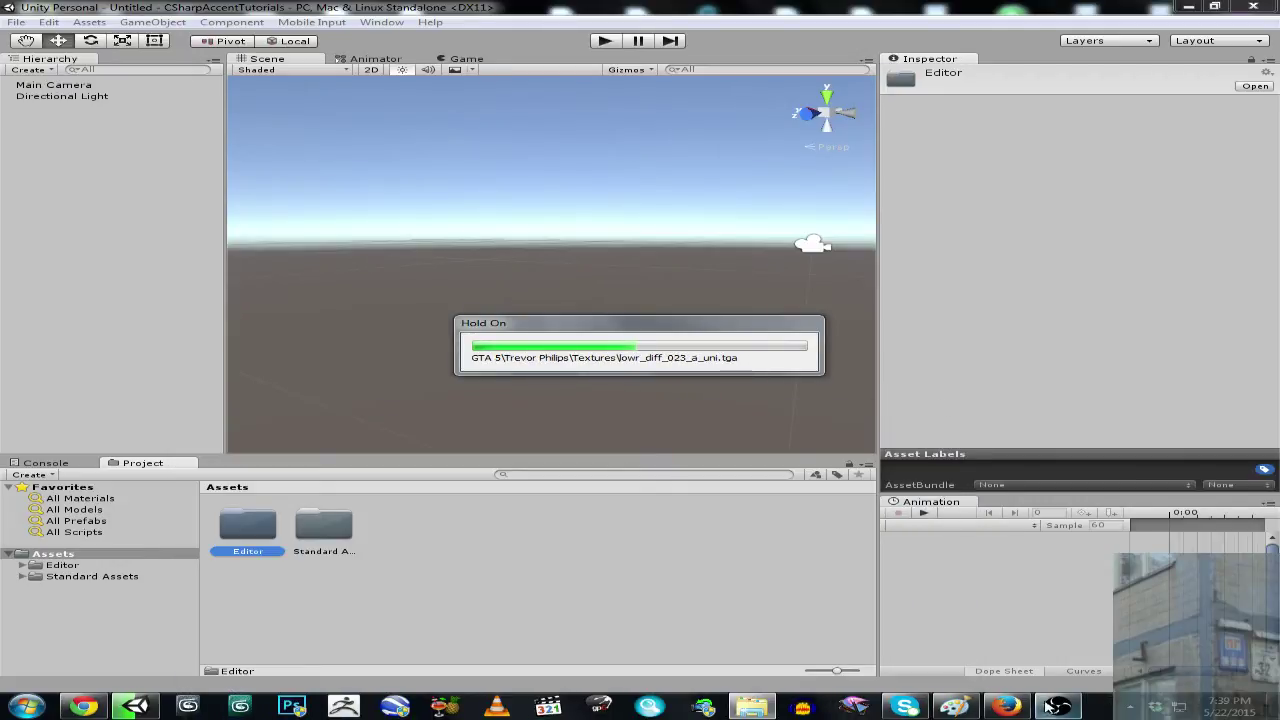
{"action": "left_click", "coordinate": [1057, 707]}
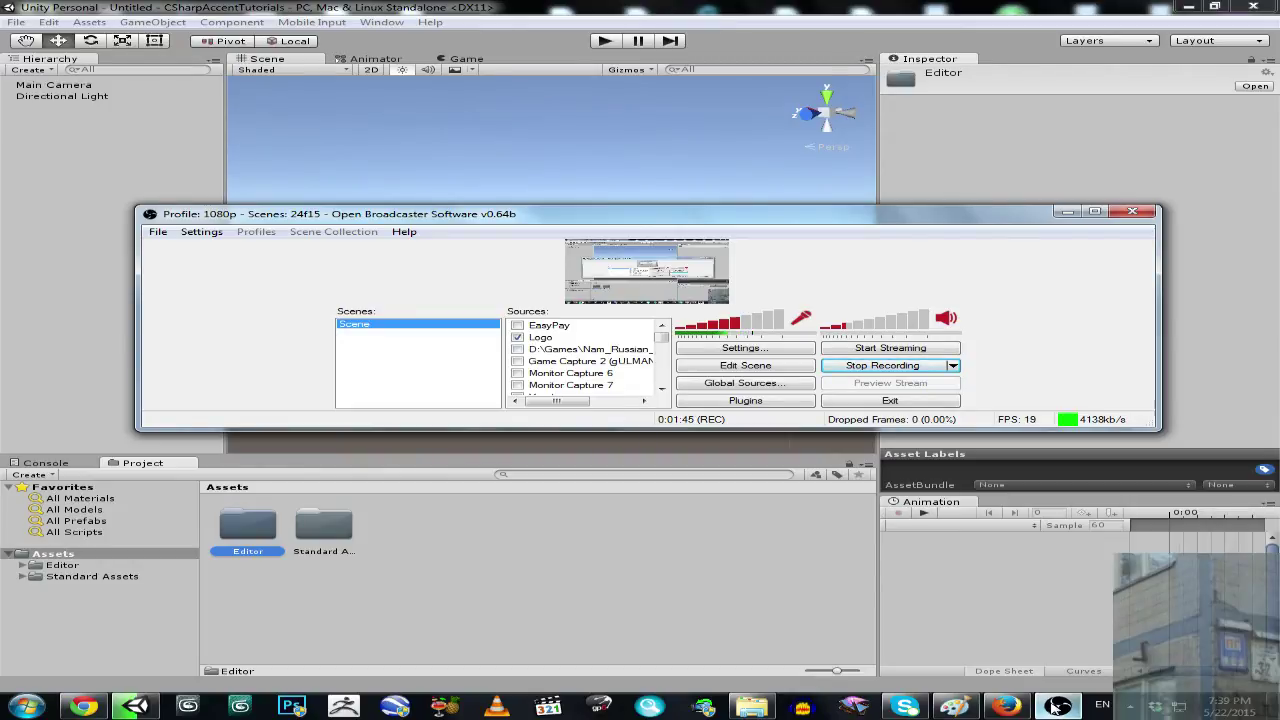
{"action": "left_click", "coordinate": [1057, 707]}
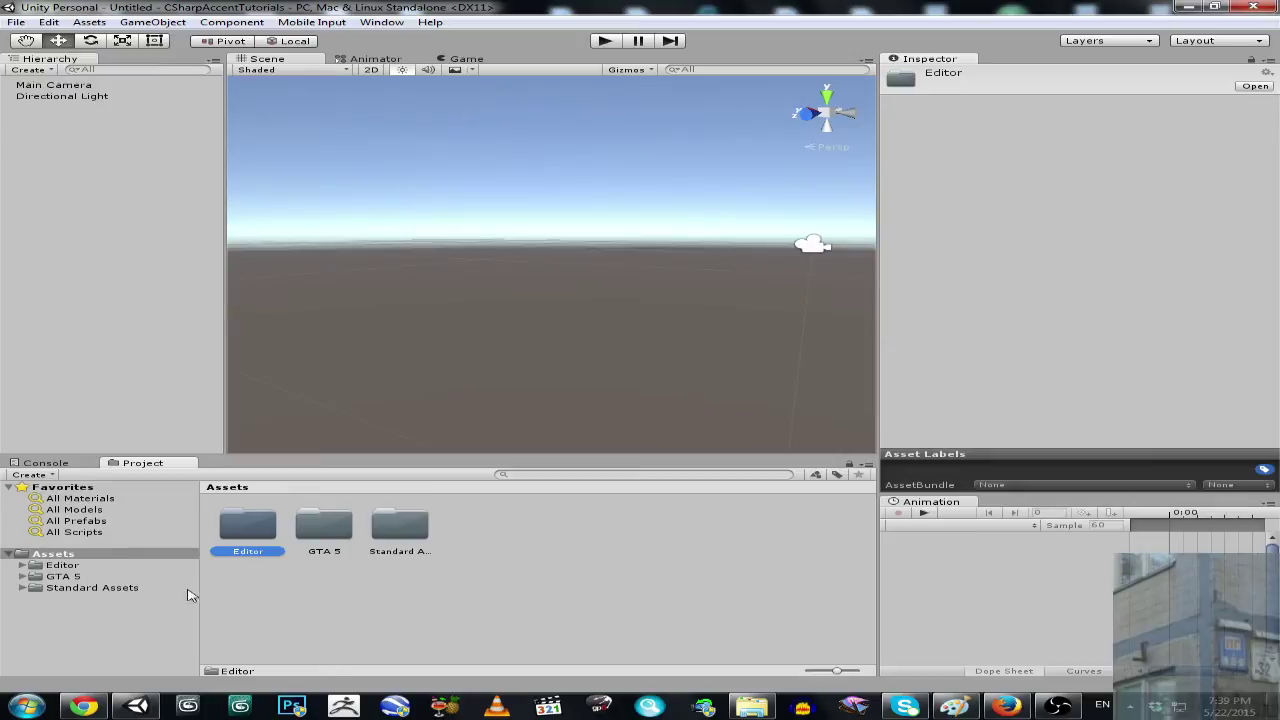
- Set the import Scale Factor of the Franklin, Michael and Trevor models to 0.02 and apply the settings
{"action": "left_click", "coordinate": [23, 577]}
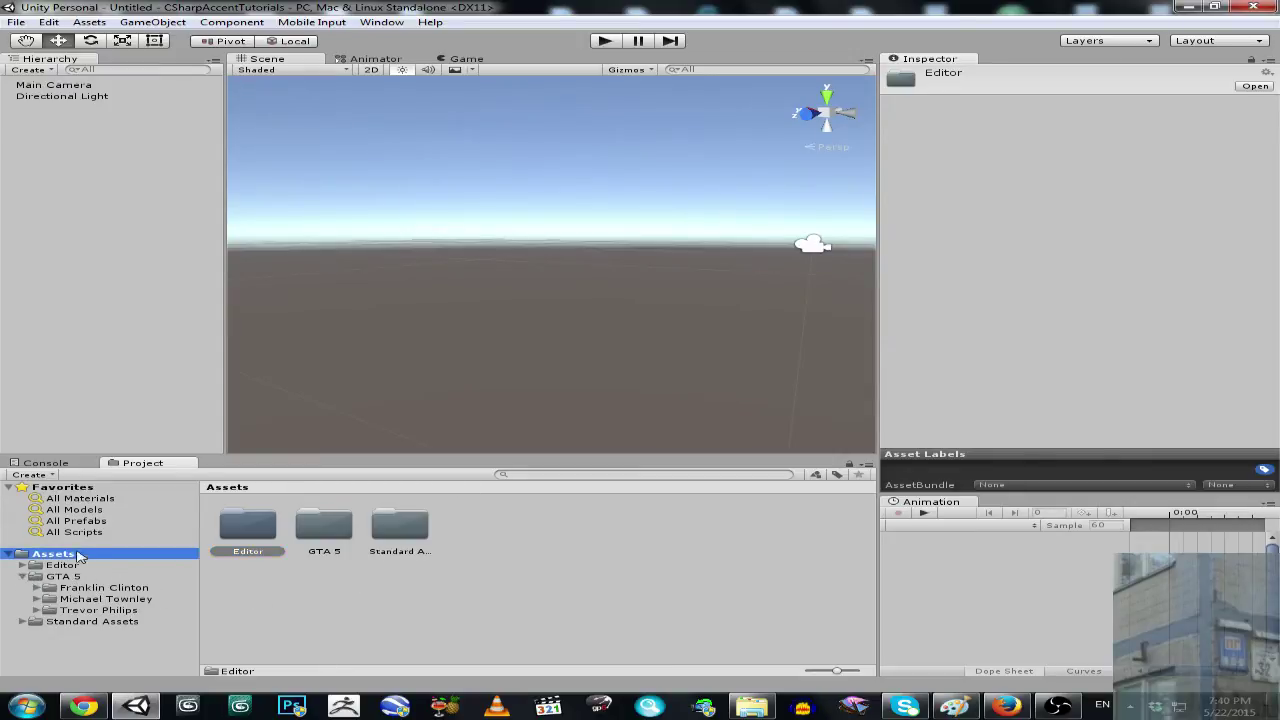
{"action": "left_click", "coordinate": [85, 510]}
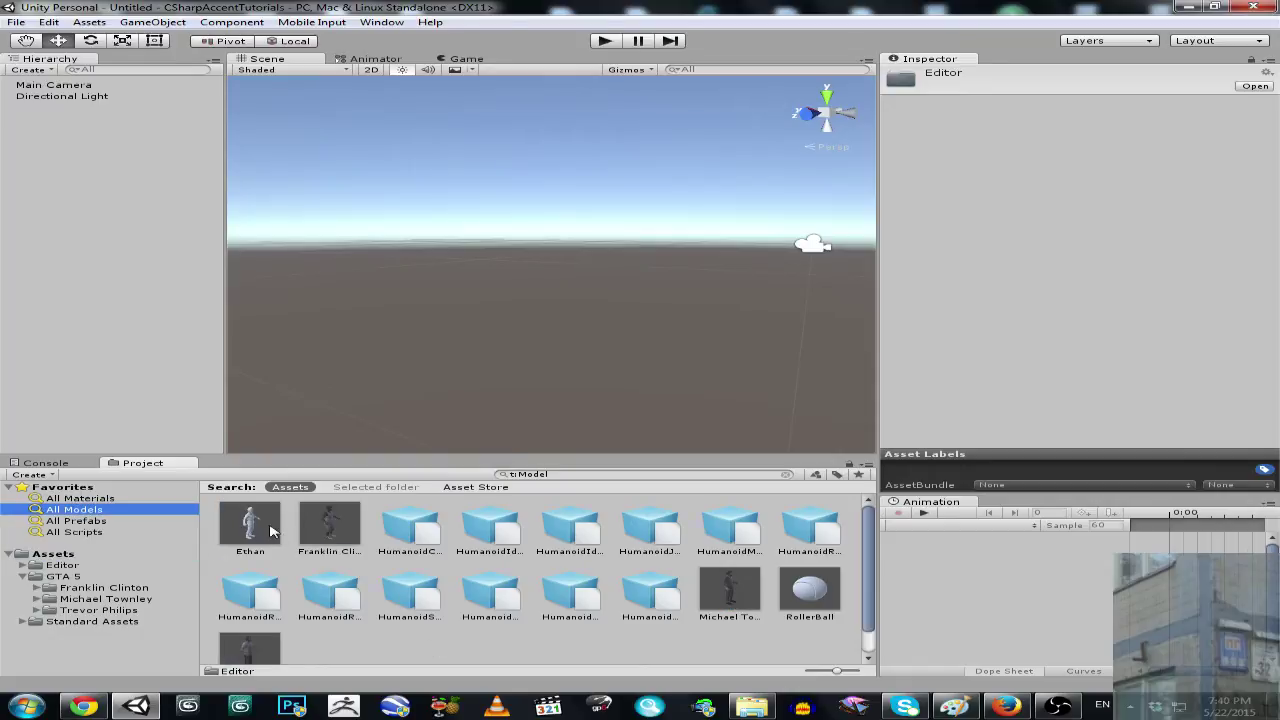
{"action": "left_click", "coordinate": [330, 522]}
{"action": "left_click", "coordinate": [730, 586], "text": "ctrl"}
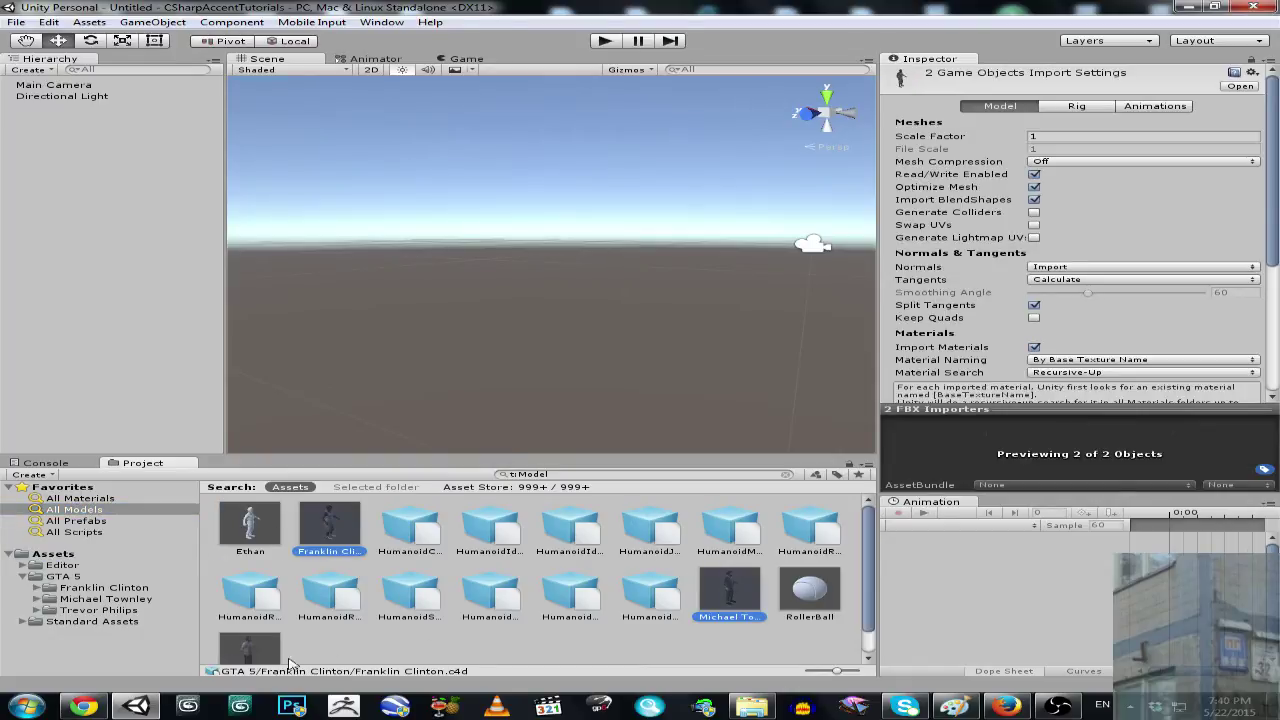
{"action": "left_click", "coordinate": [254, 648], "text": "ctrl"}
{"action": "left_click", "coordinate": [1038, 135]}
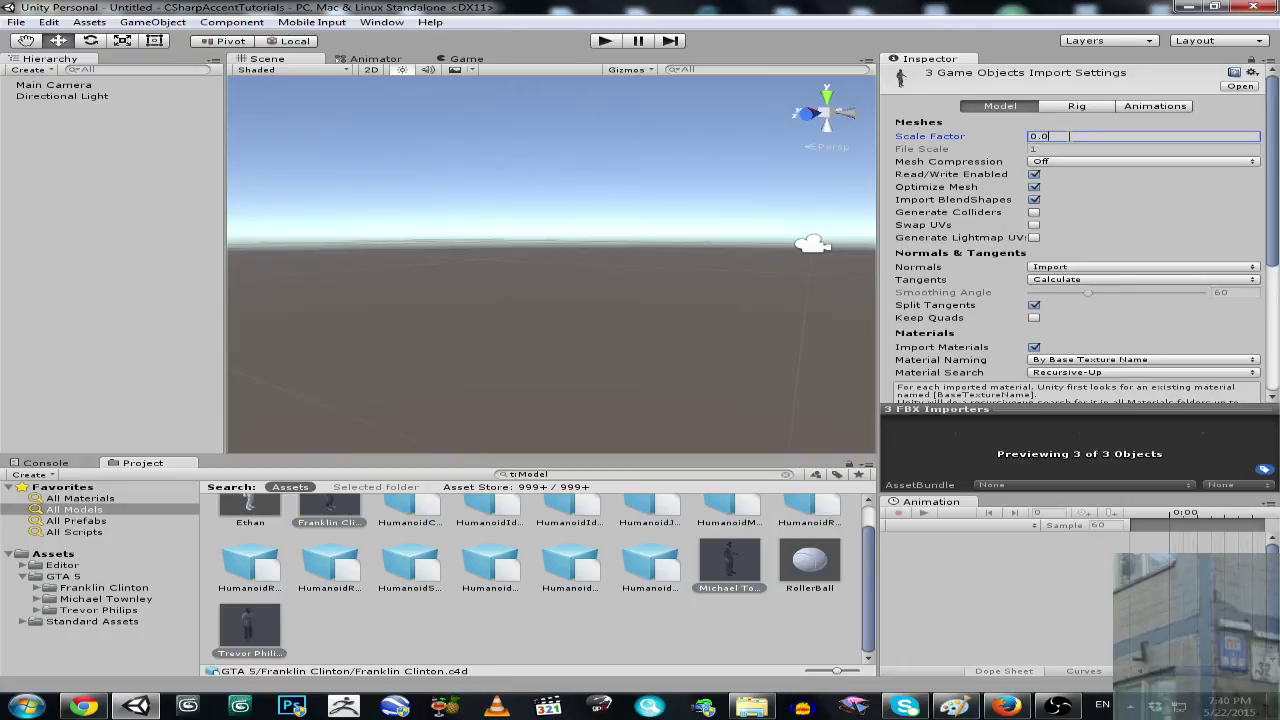
{"action": "type", "text": "0.02"}
{"action": "scroll", "coordinate": [1270, 255], "scroll_direction": "down", "scroll_amount": 5}
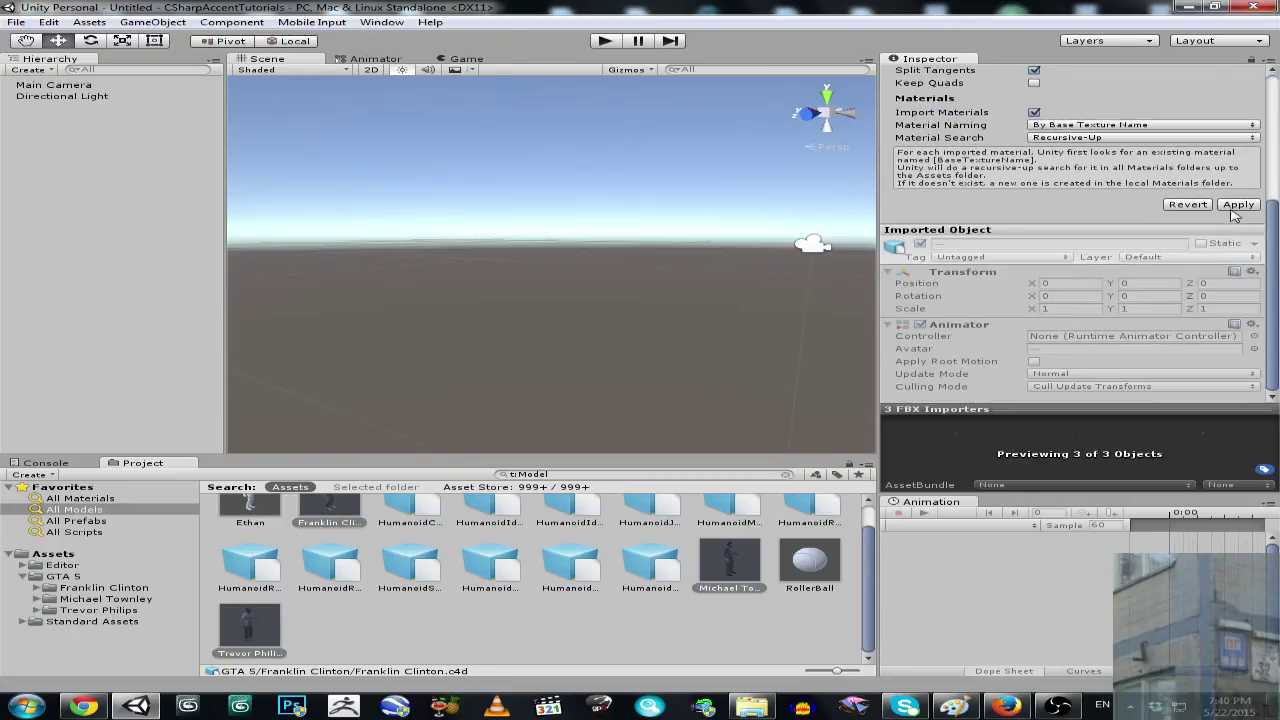
{"action": "left_click", "coordinate": [1238, 205]}
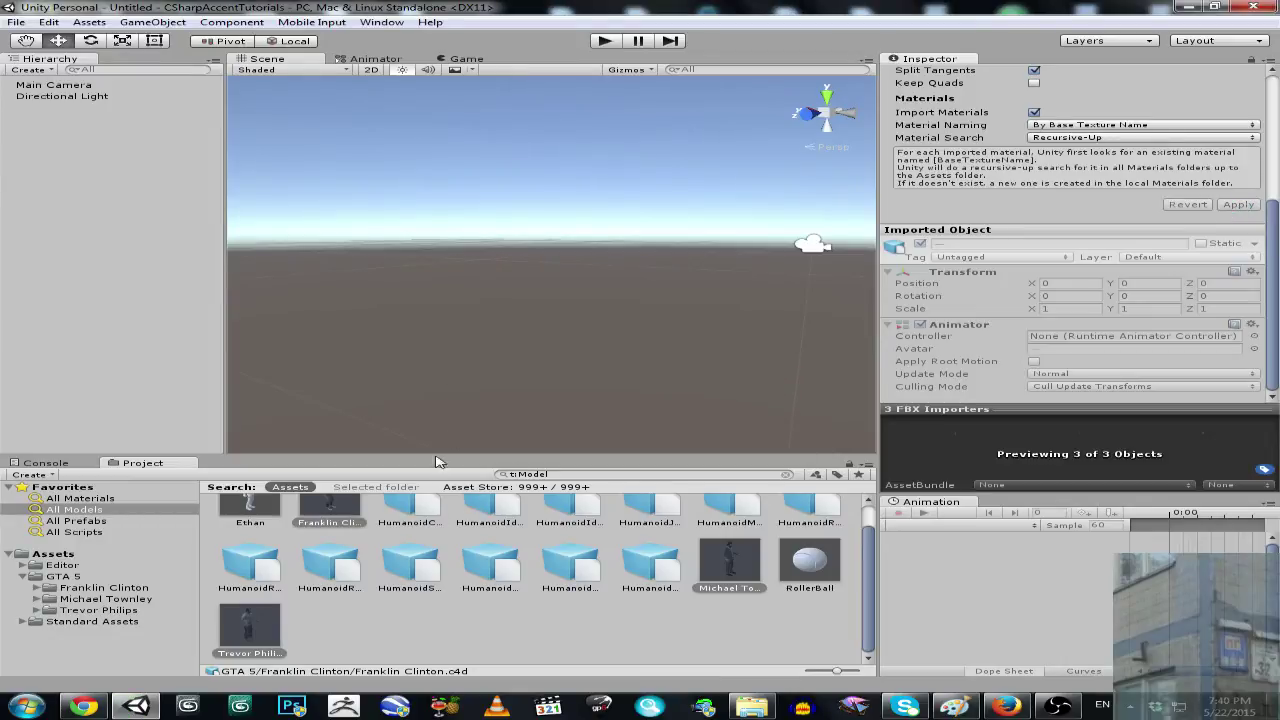
- Place the Franklin, Trevor and Michael models side by side in the scene
{"action": "left_click", "coordinate": [418, 620]}
{"action": "left_click_drag", "start_coordinate": [335, 512], "coordinate": [357, 372]}
{"action": "left_click_drag", "start_coordinate": [268, 645], "coordinate": [365, 370]}
{"action": "left_click_drag", "start_coordinate": [733, 555], "coordinate": [371, 397]}
{"action": "key", "text": "w"}
{"action": "right_click_drag", "start_coordinate": [371, 396], "coordinate": [527, 367]}
{"action": "scroll", "coordinate": [530, 366], "scroll_direction": "up", "scroll_amount": 3}
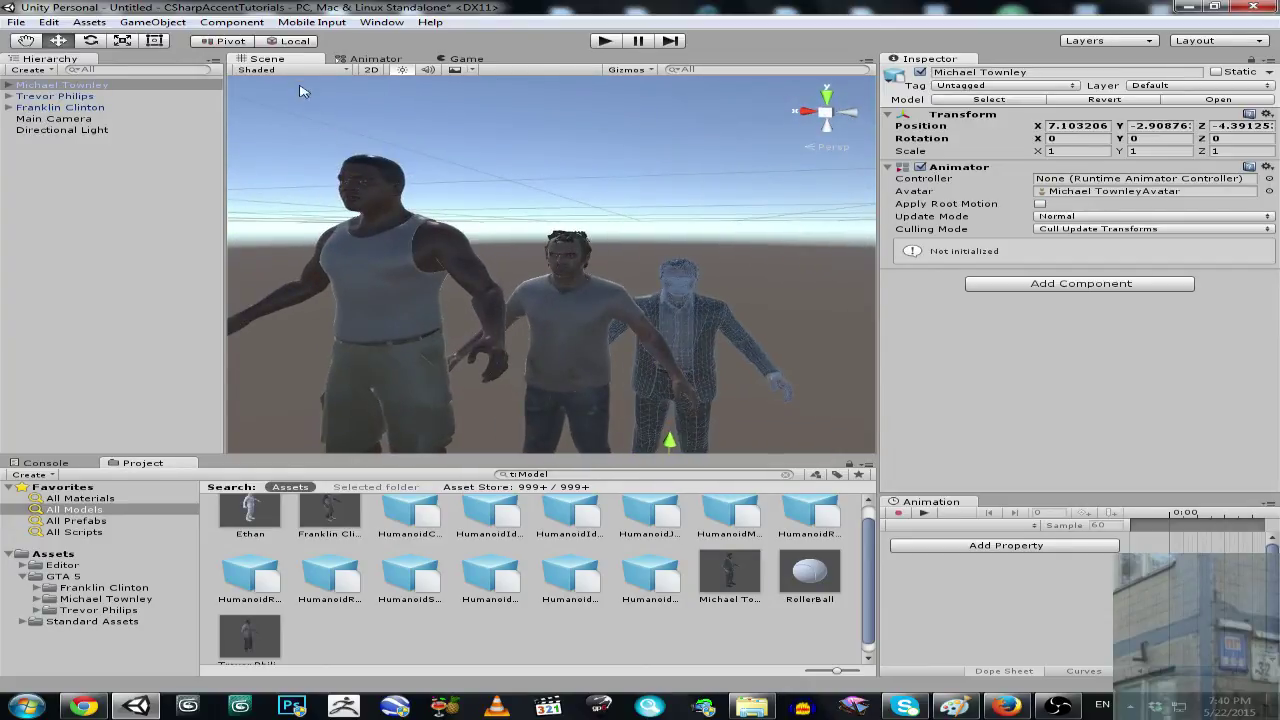
- Maximize the Scene view, examine the three characters up close and from a distance, and restore the normal layout
{"action": "right_click", "coordinate": [276, 60]}
{"action": "left_click", "coordinate": [322, 76]}
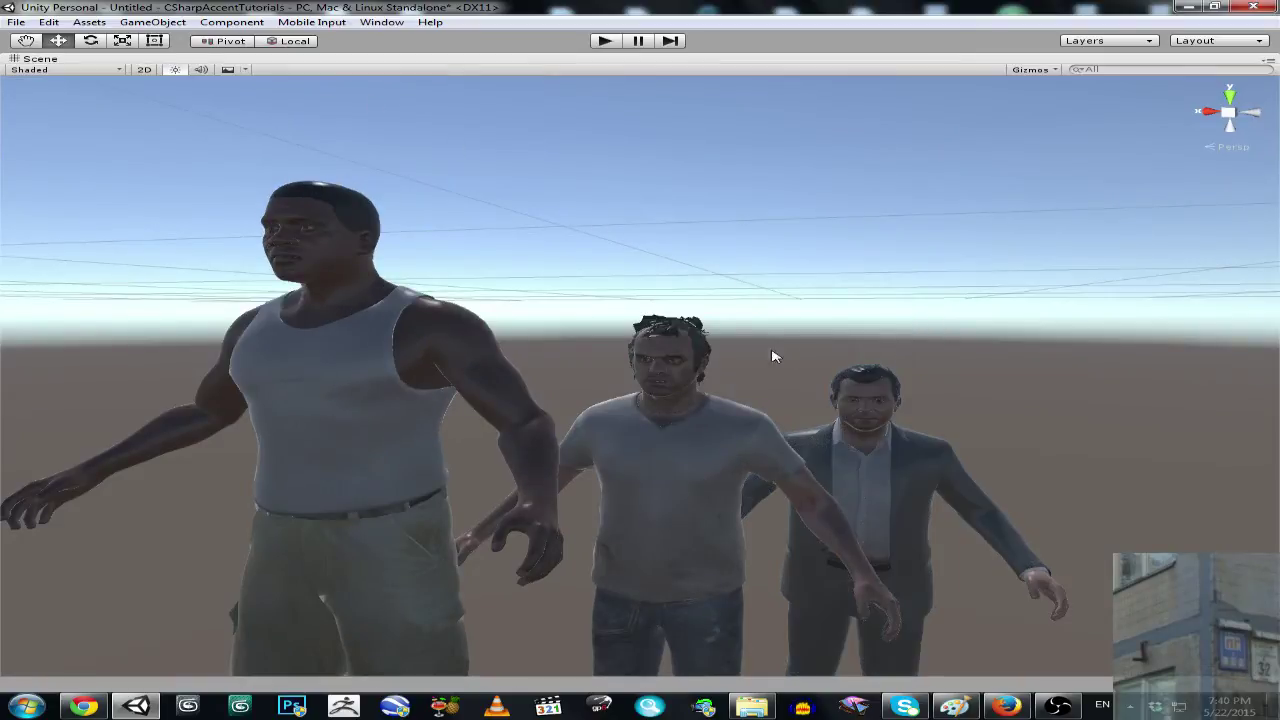
{"action": "left_click_drag", "start_coordinate": [771, 354], "coordinate": [591, 297], "text": "alt"}
{"action": "scroll", "coordinate": [588, 286], "scroll_direction": "up", "scroll_amount": 4}
{"action": "right_click_drag", "start_coordinate": [588, 285], "coordinate": [708, 354]}
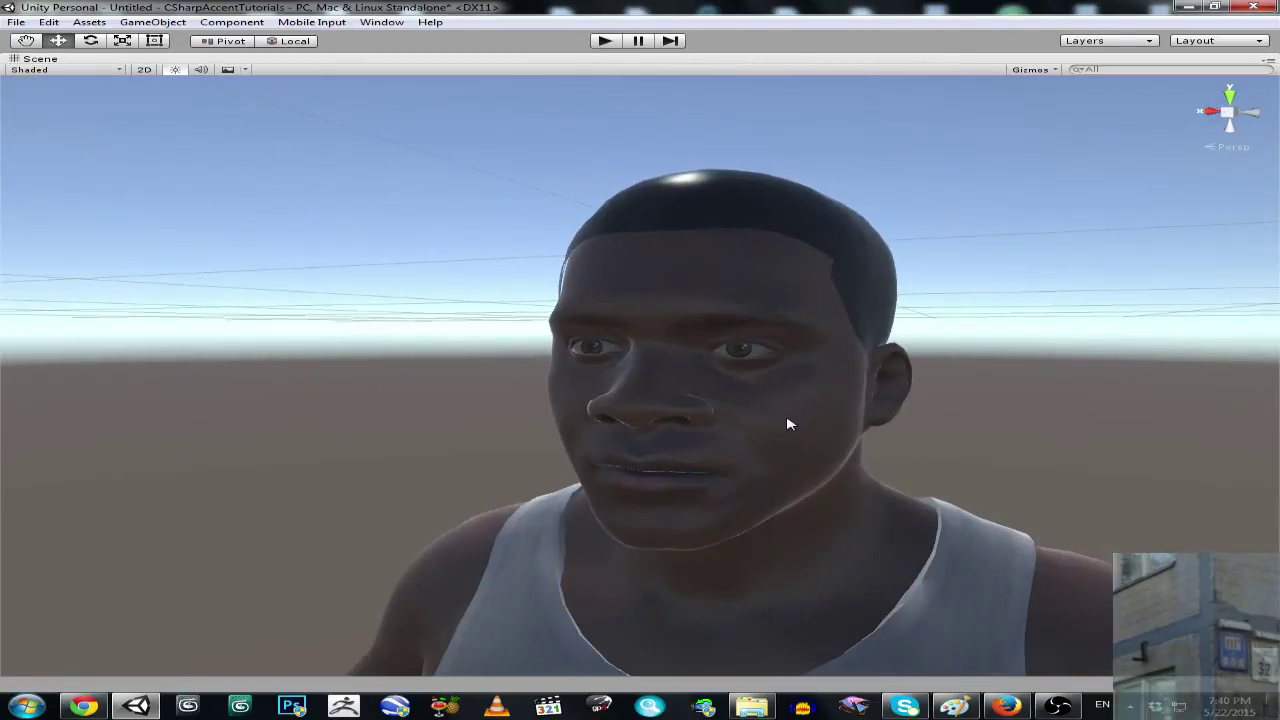
{"action": "left_click_drag", "start_coordinate": [666, 442], "coordinate": [877, 466], "text": "alt"}
{"action": "right_click_drag", "start_coordinate": [877, 466], "coordinate": [1060, 449]}
{"action": "left_click_drag", "start_coordinate": [1060, 449], "coordinate": [864, 464], "text": "alt"}
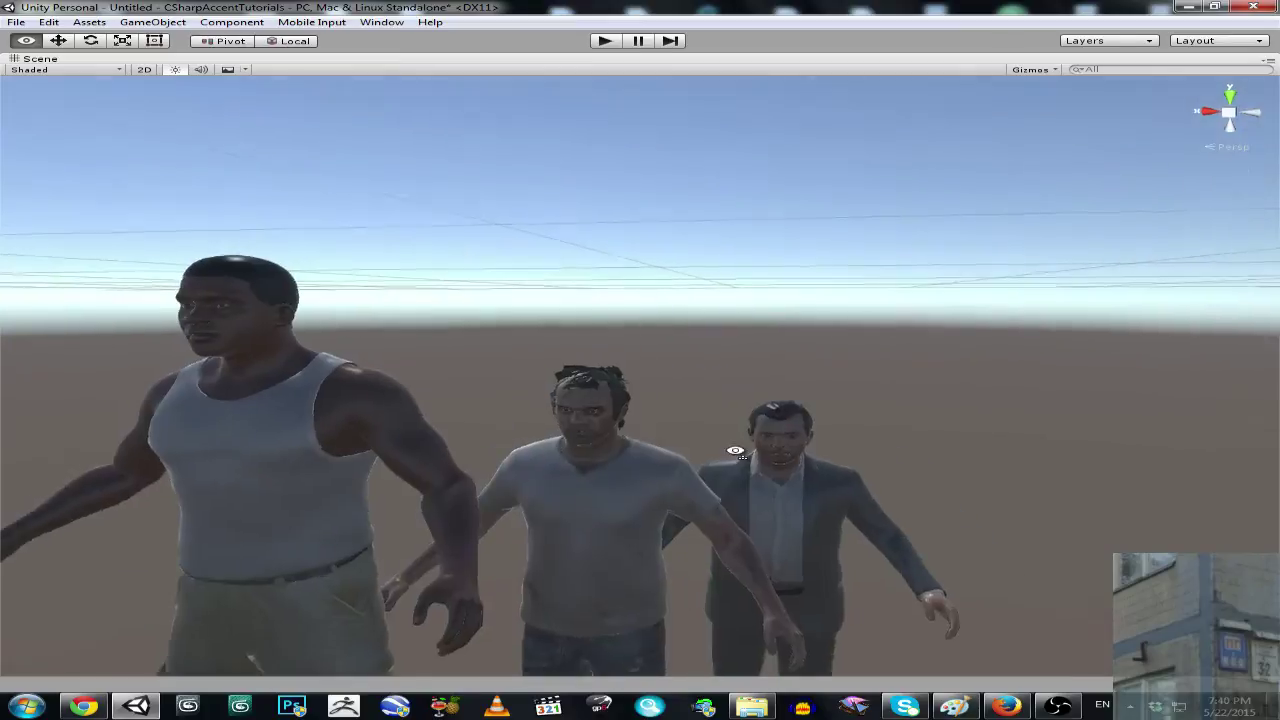
{"action": "key", "text": "w"}
{"action": "mouse_move", "coordinate": [735, 451]}
{"action": "right_mouse_down"}
{"action": "mouse_move", "coordinate": [704, 449]}
{"action": "mouse_move", "coordinate": [718, 457]}
{"action": "right_mouse_up"}
{"action": "key", "text": "s"}
{"action": "right_click_drag", "start_coordinate": [665, 359], "coordinate": [639, 421]}
{"action": "left_click", "coordinate": [558, 65]}
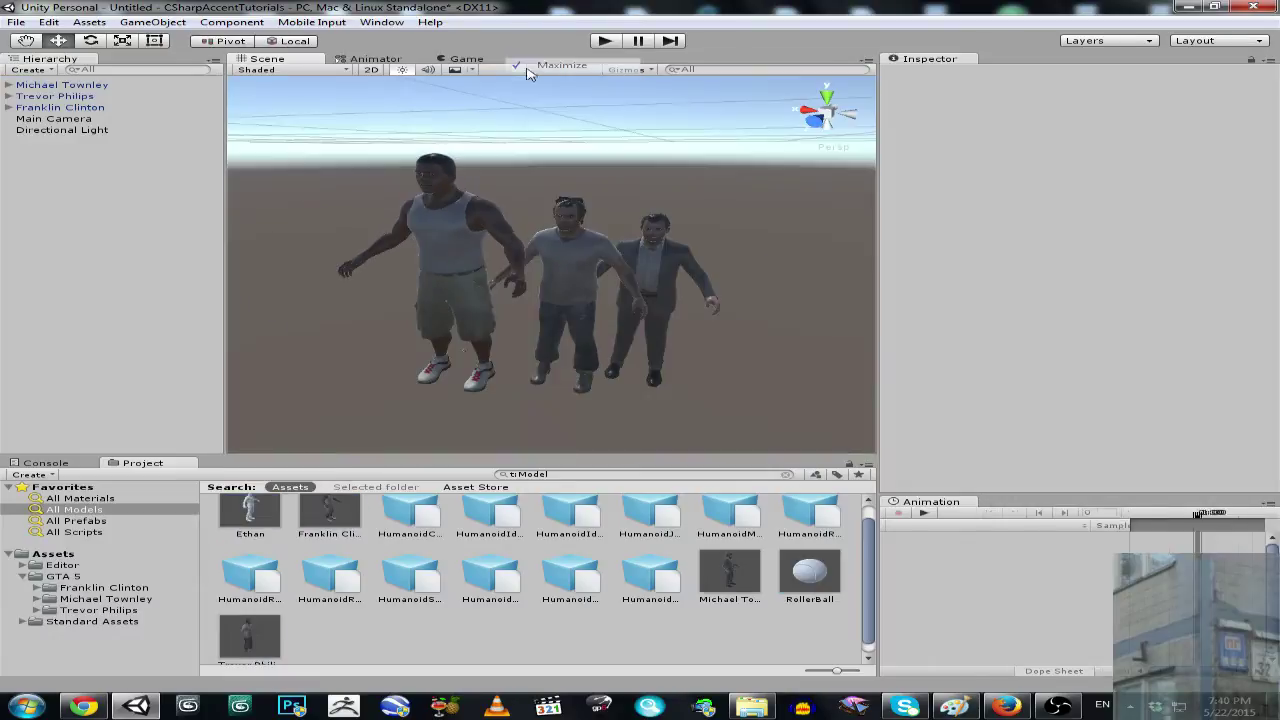
- List all project materials and set Metallic to 0.5 on the three characters' feet_diff_000_a_uni materials
{"action": "left_click", "coordinate": [68, 499]}
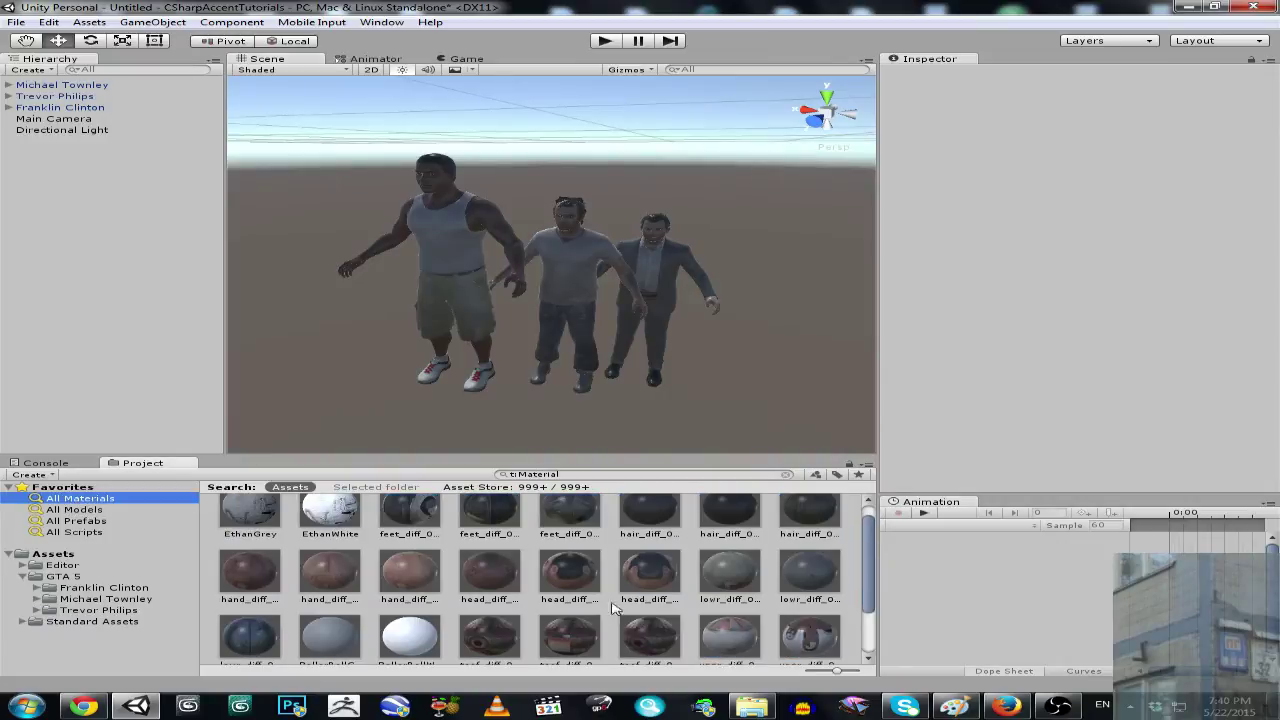
{"action": "scroll", "coordinate": [614, 607], "scroll_direction": "up", "scroll_amount": 1}
{"action": "left_click", "coordinate": [412, 533]}
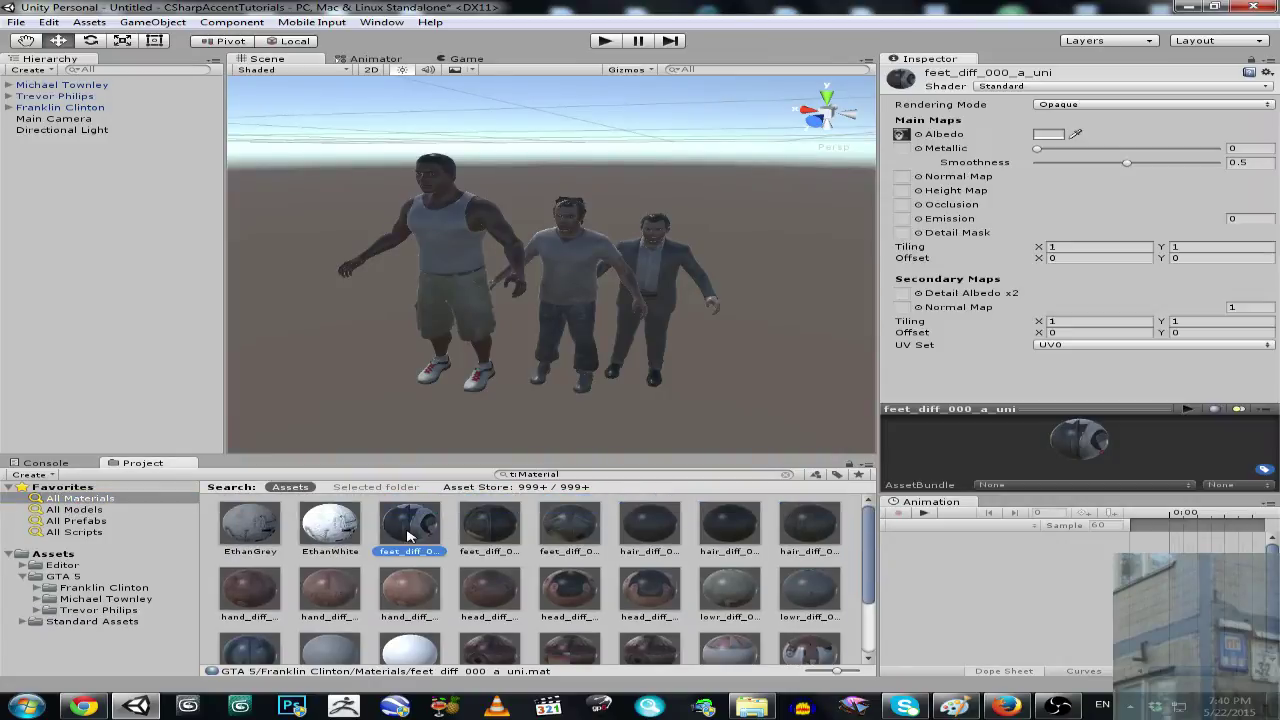
{"action": "left_click", "coordinate": [1248, 148]}
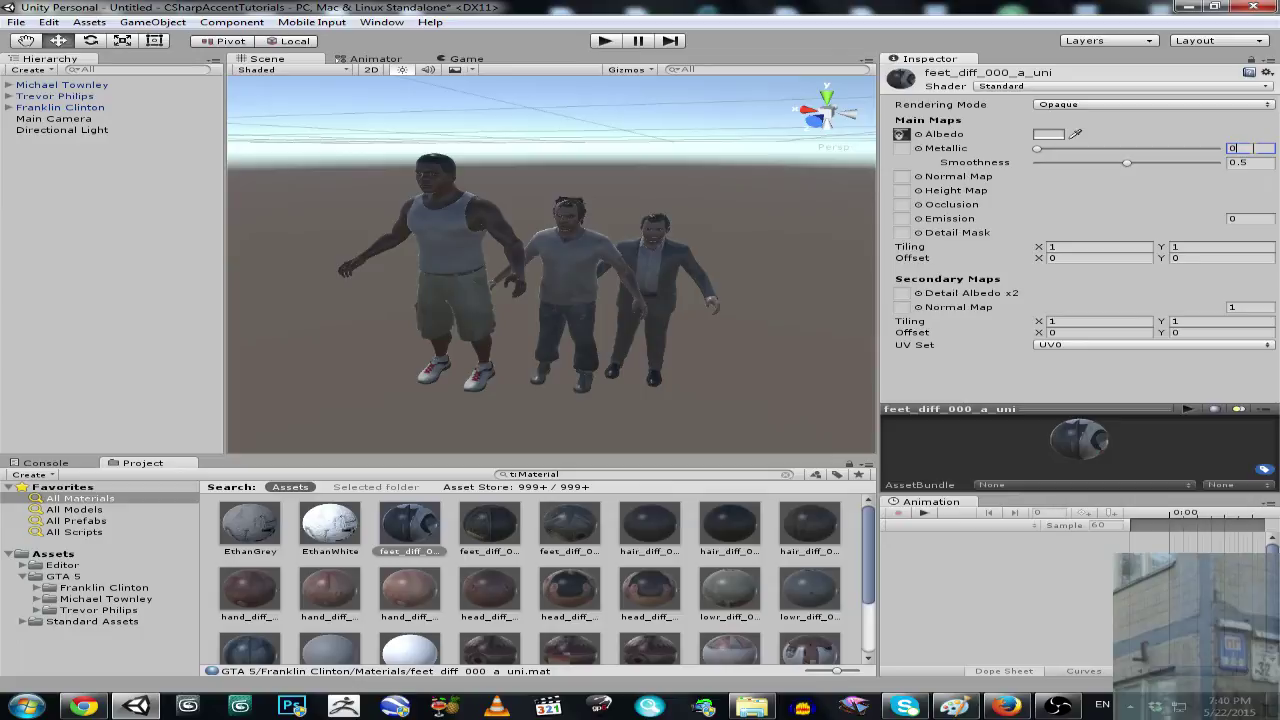
{"action": "type", "text": ".5"}
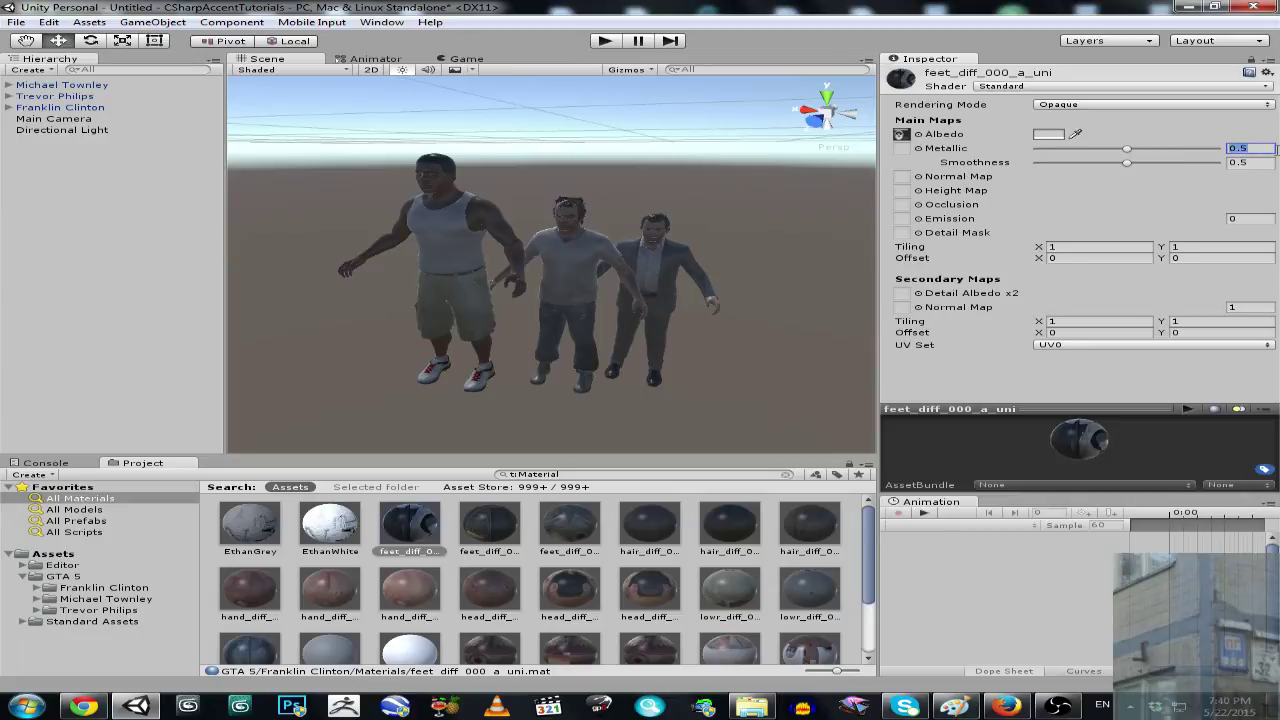
{"action": "left_click", "coordinate": [477, 519]}
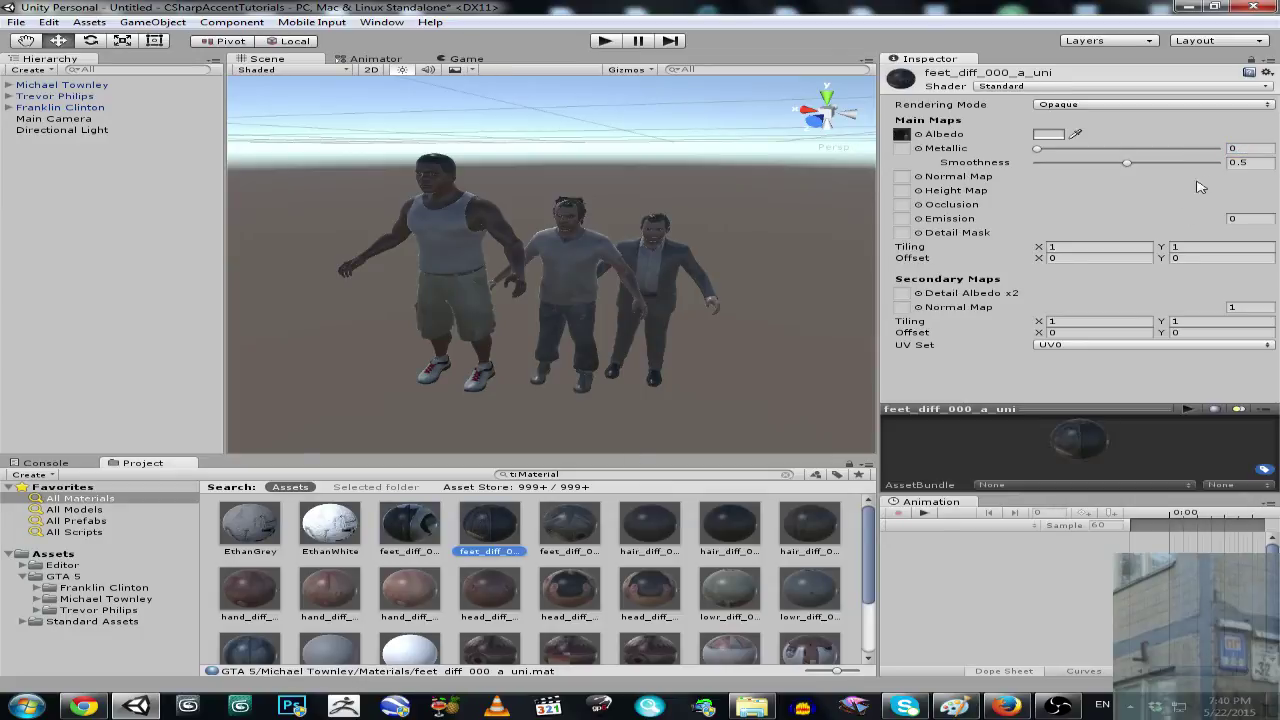
{"action": "left_click", "coordinate": [569, 523]}
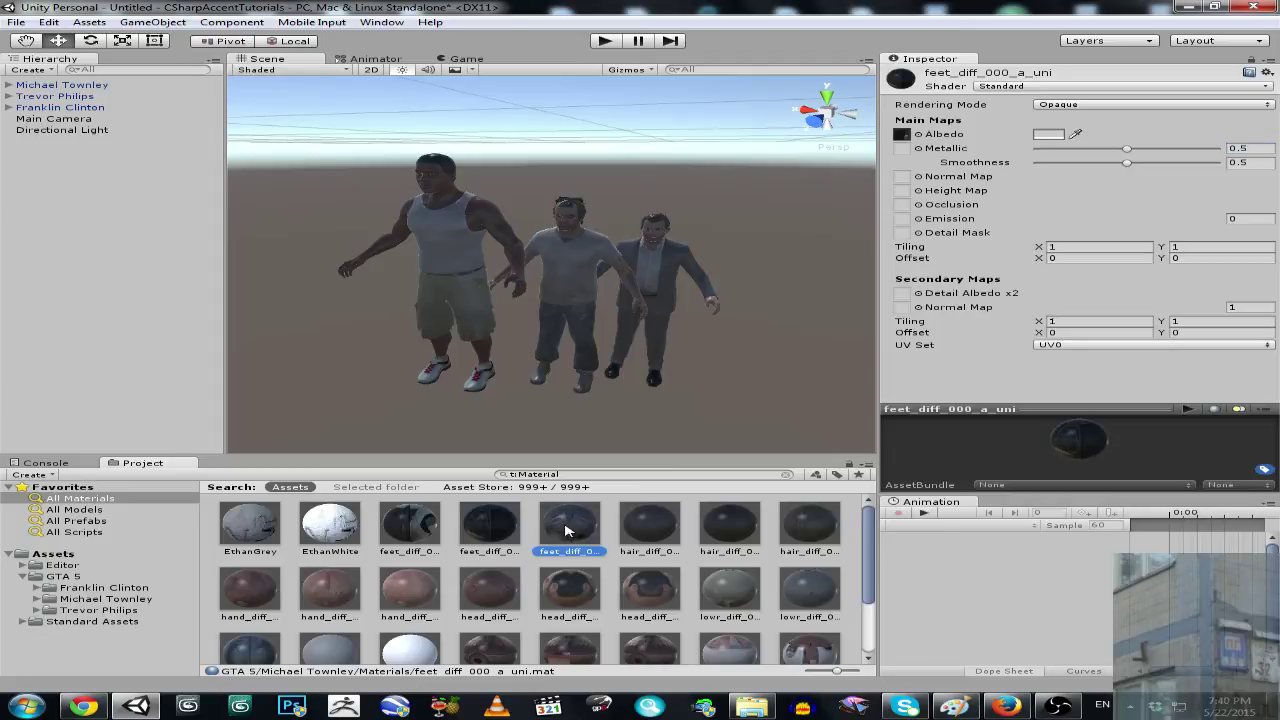
{"action": "left_click", "coordinate": [1242, 148]}
- Set Metallic to 0.5 on the three hair_diff_000_a_uni materials
{"action": "left_click", "coordinate": [667, 524]}
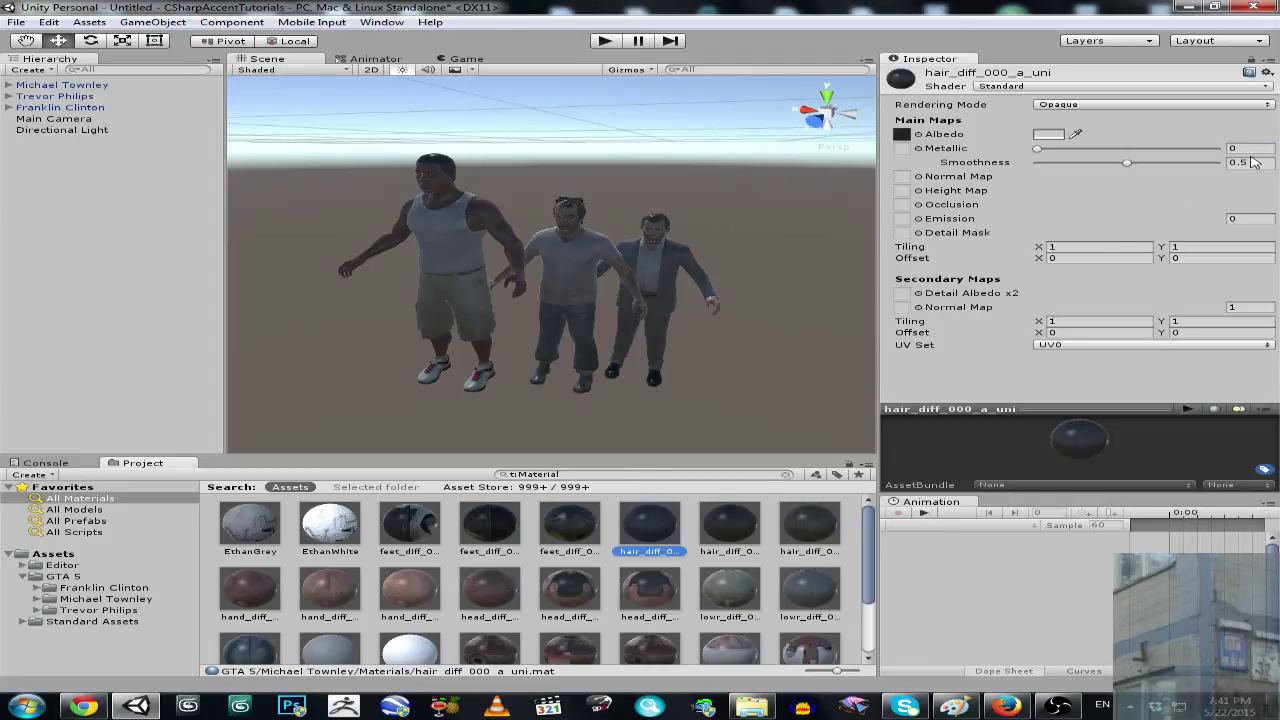
{"action": "left_click", "coordinate": [730, 522]}
{"action": "left_click", "coordinate": [1240, 148]}
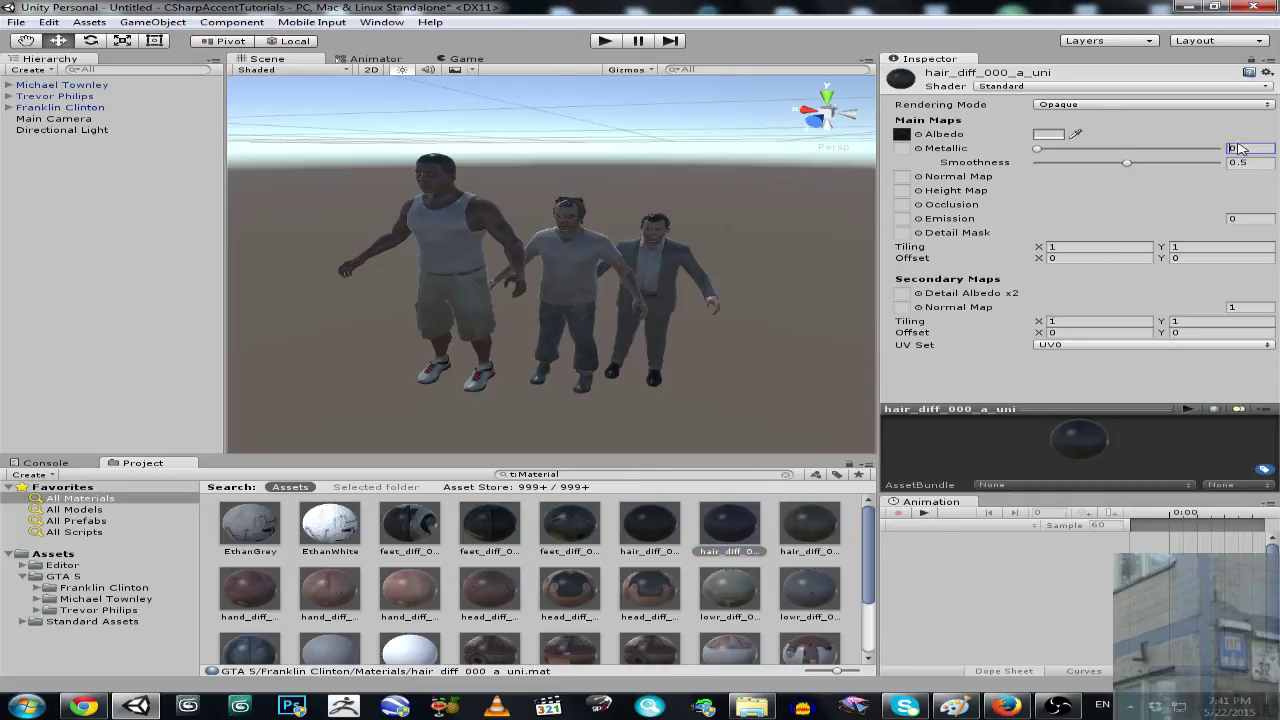
{"action": "left_click", "coordinate": [810, 523]}
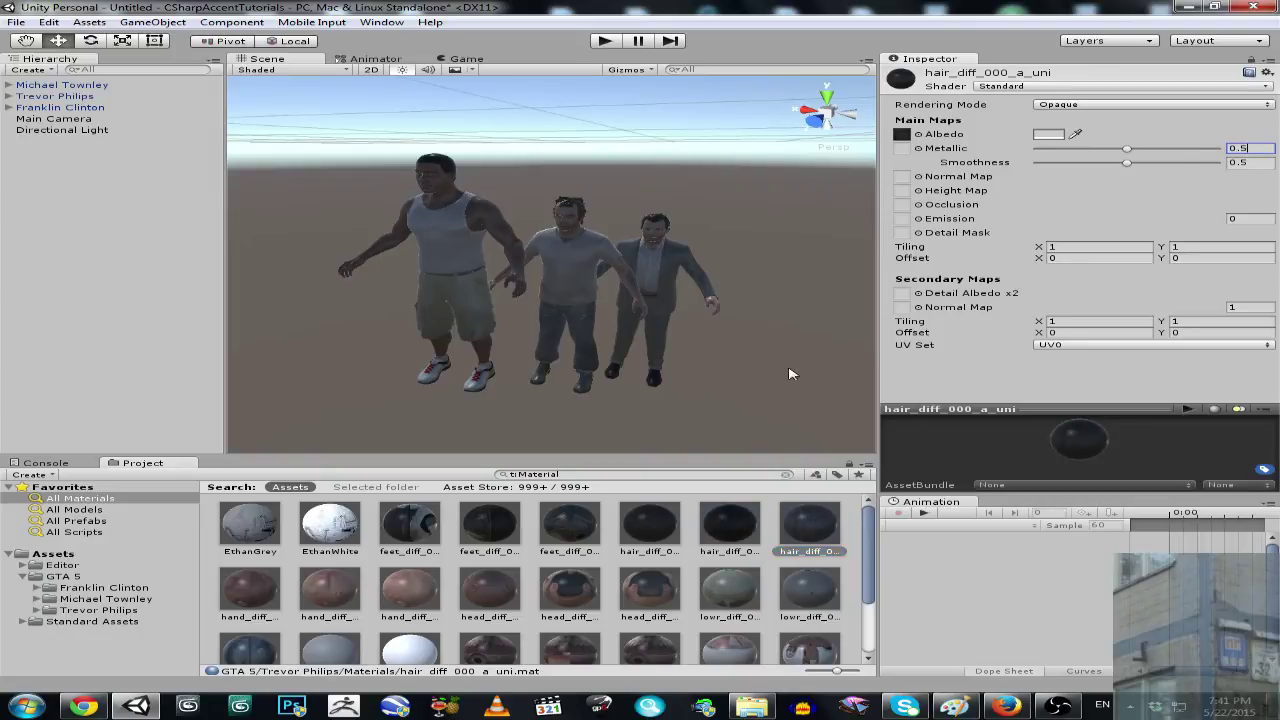
- Set Metallic to 0.5 on the three hand_diff materials and the three head_diff materials
{"action": "left_click", "coordinate": [245, 595]}
{"action": "key", "text": "Right"}
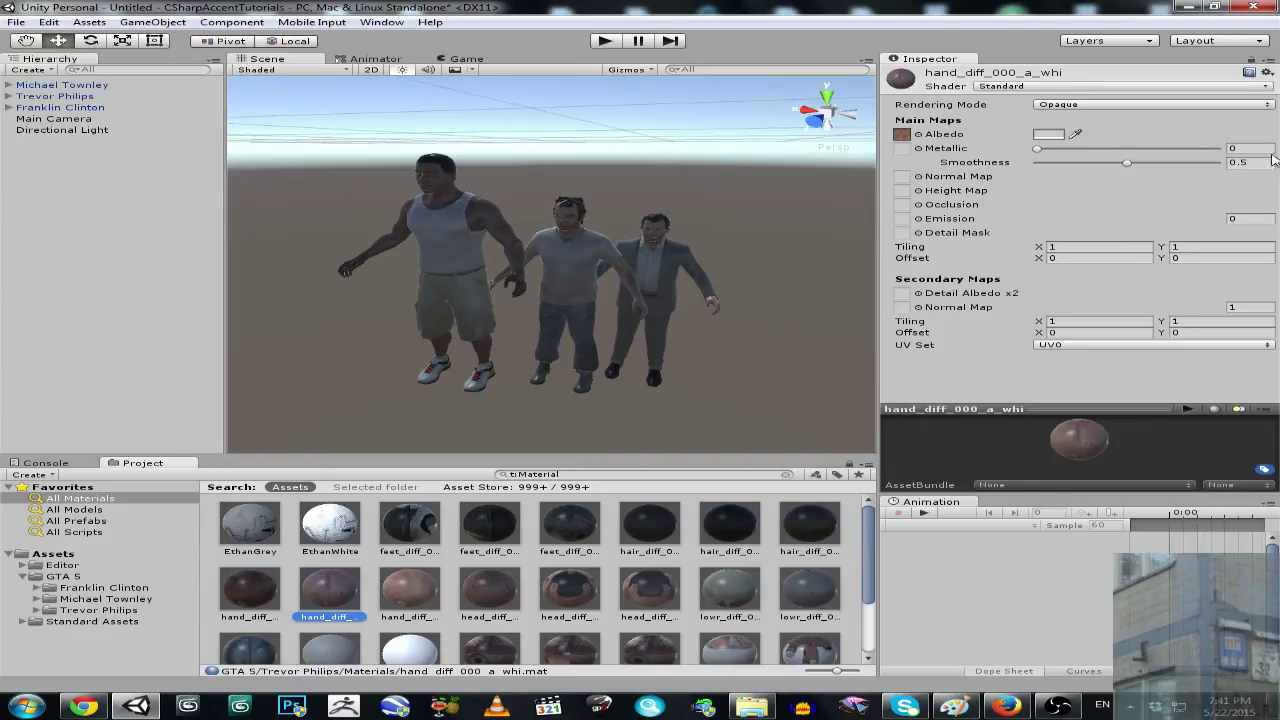
{"action": "key", "text": "Right"}
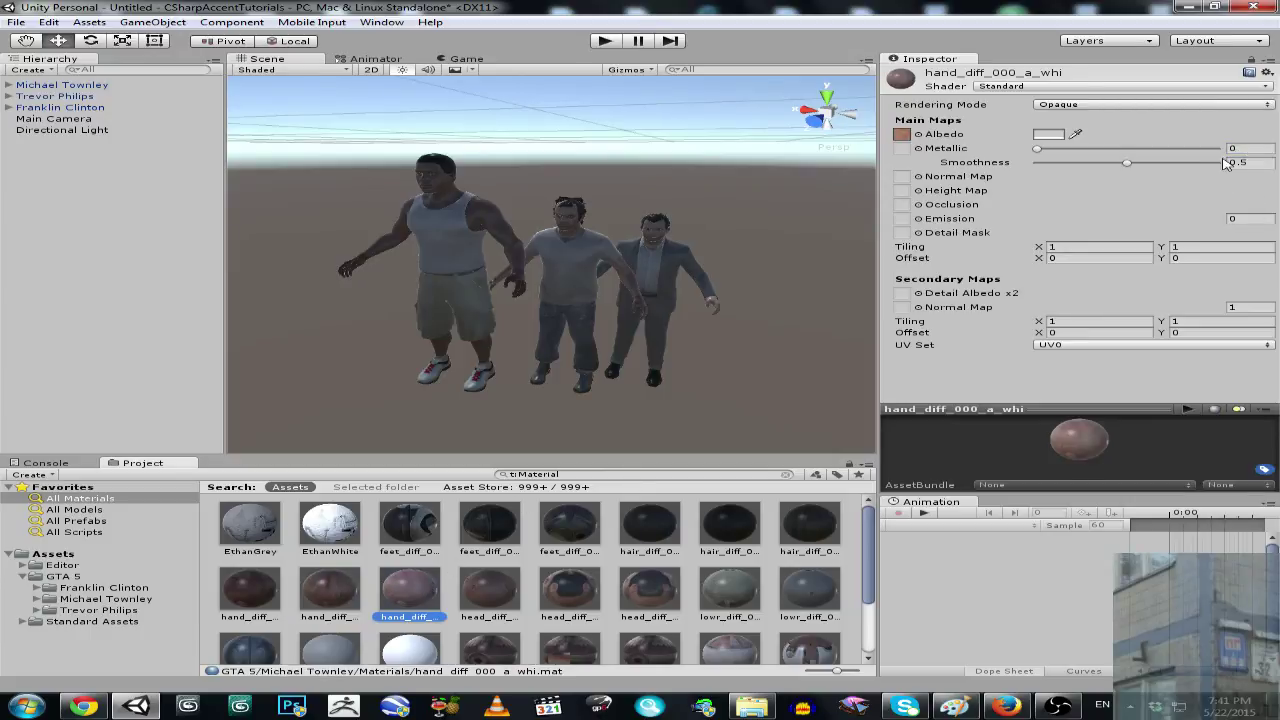
{"action": "key", "text": "Right"}
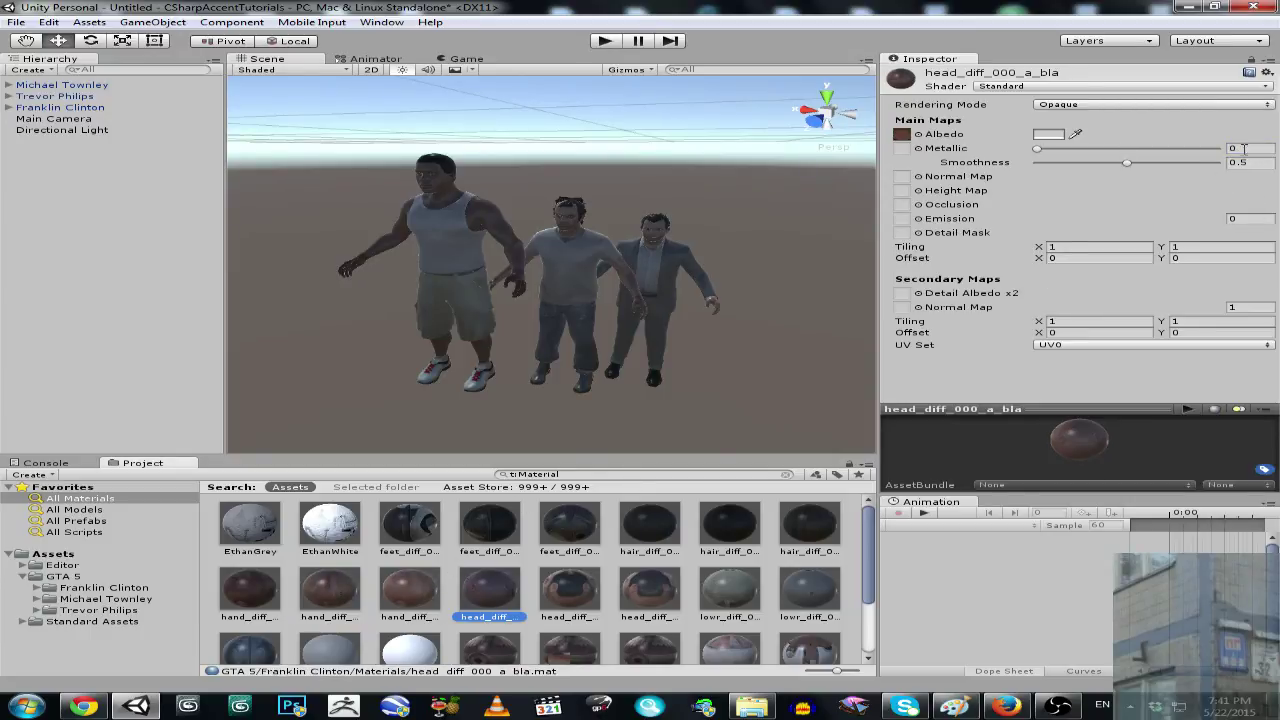
{"action": "key", "text": "Right"}
{"action": "left_click", "coordinate": [1246, 149]}
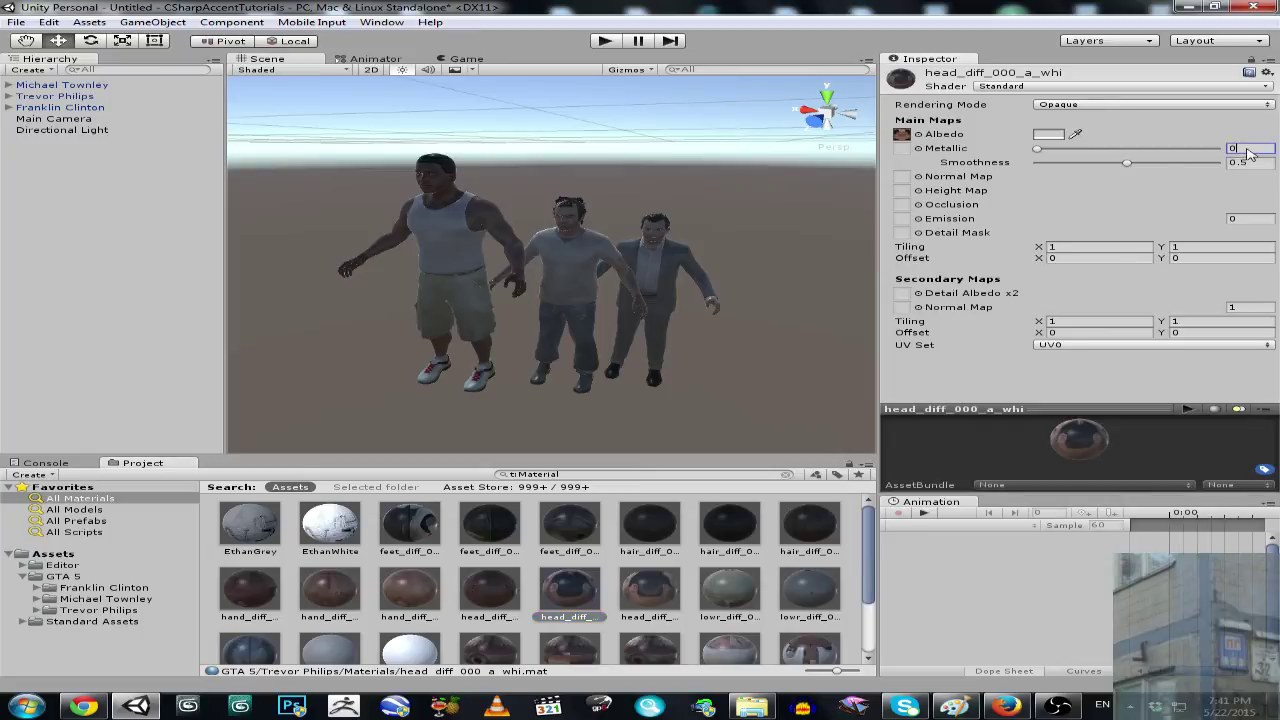
{"action": "key", "text": "Right"}
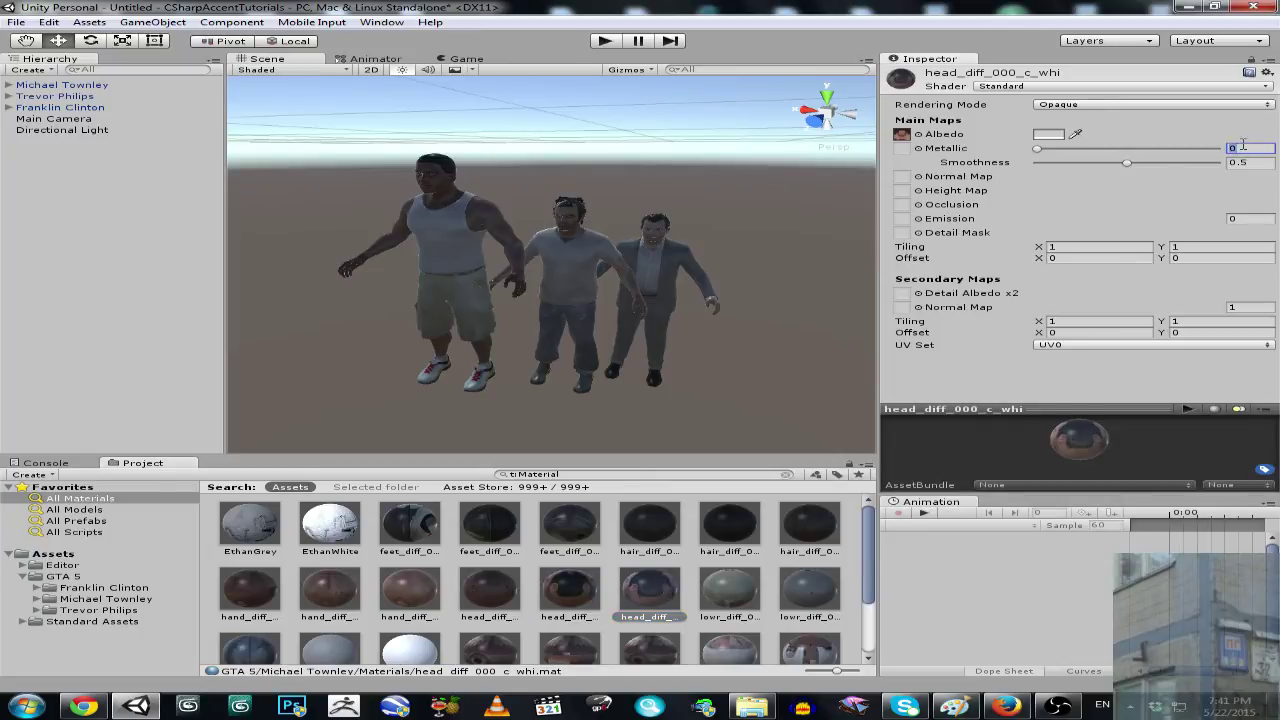
- Set Metallic to 0.5 on lowr_diff_000_a_bla and on both lowr_diff_000_a_uni materials
{"action": "key", "text": "Right"}
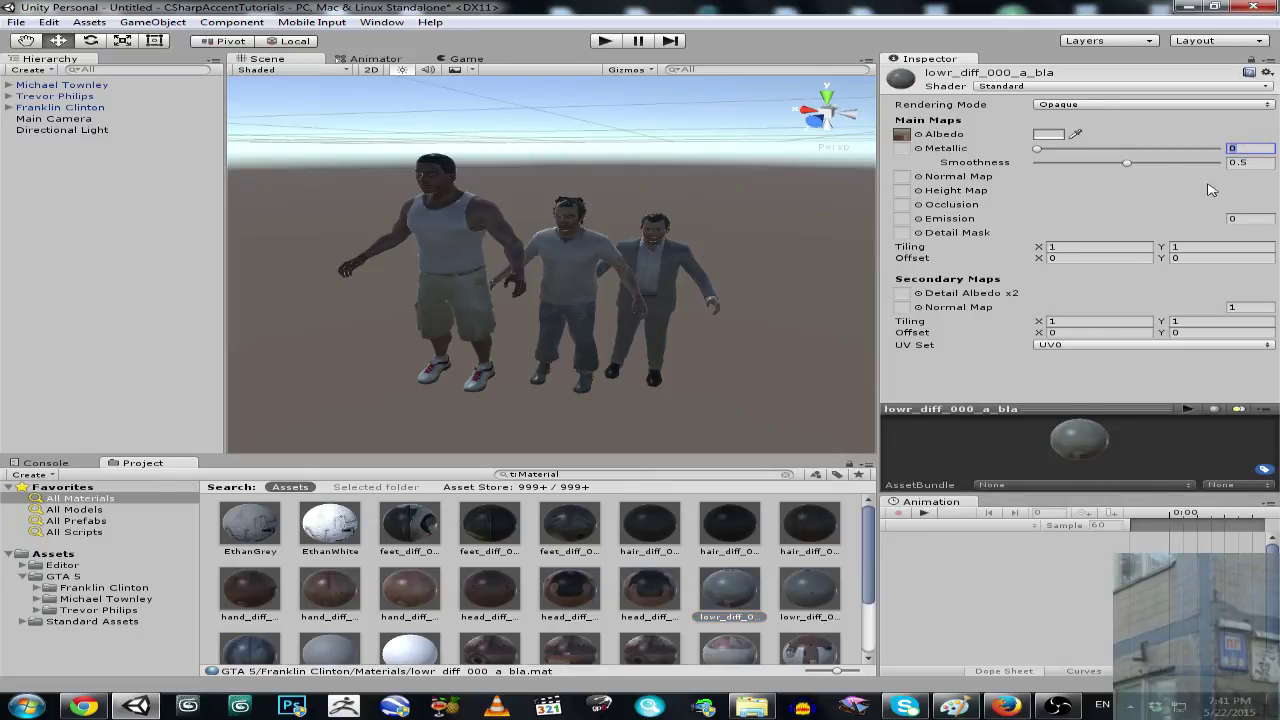
{"action": "key", "text": "Right"}
{"action": "left_click", "coordinate": [1239, 148]}
{"action": "type", "text": "0.5"}
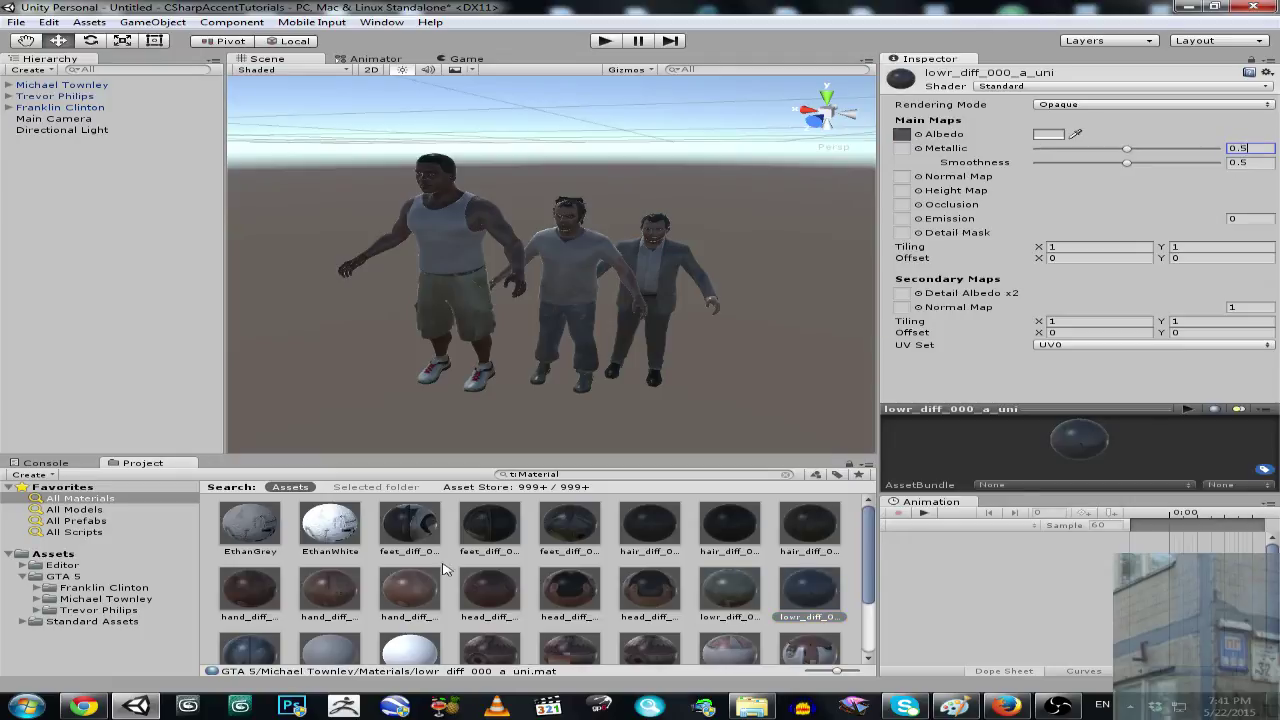
{"action": "left_click", "coordinate": [274, 645]}
{"action": "left_click", "coordinate": [1243, 149]}
{"action": "type", "text": "0.5"}
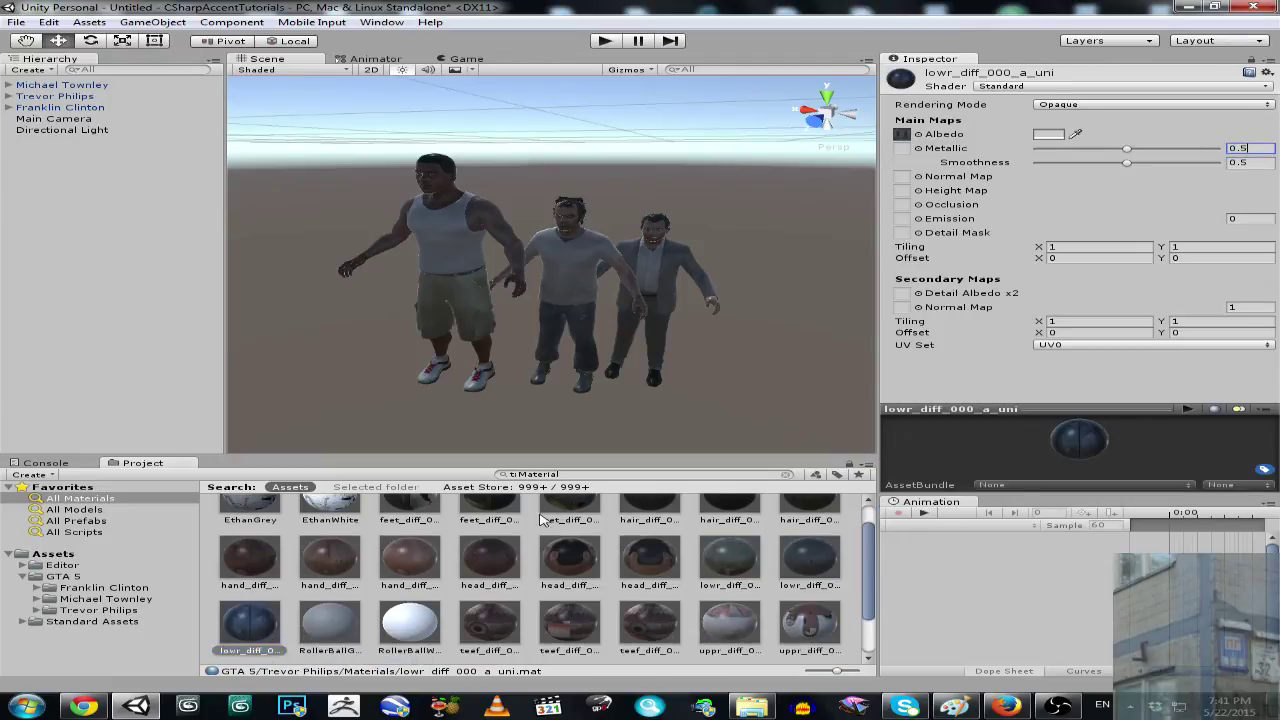
- Raise the Metallic value of the three characters' teef_diff_000_a_uni materials
{"action": "left_click", "coordinate": [487, 625]}
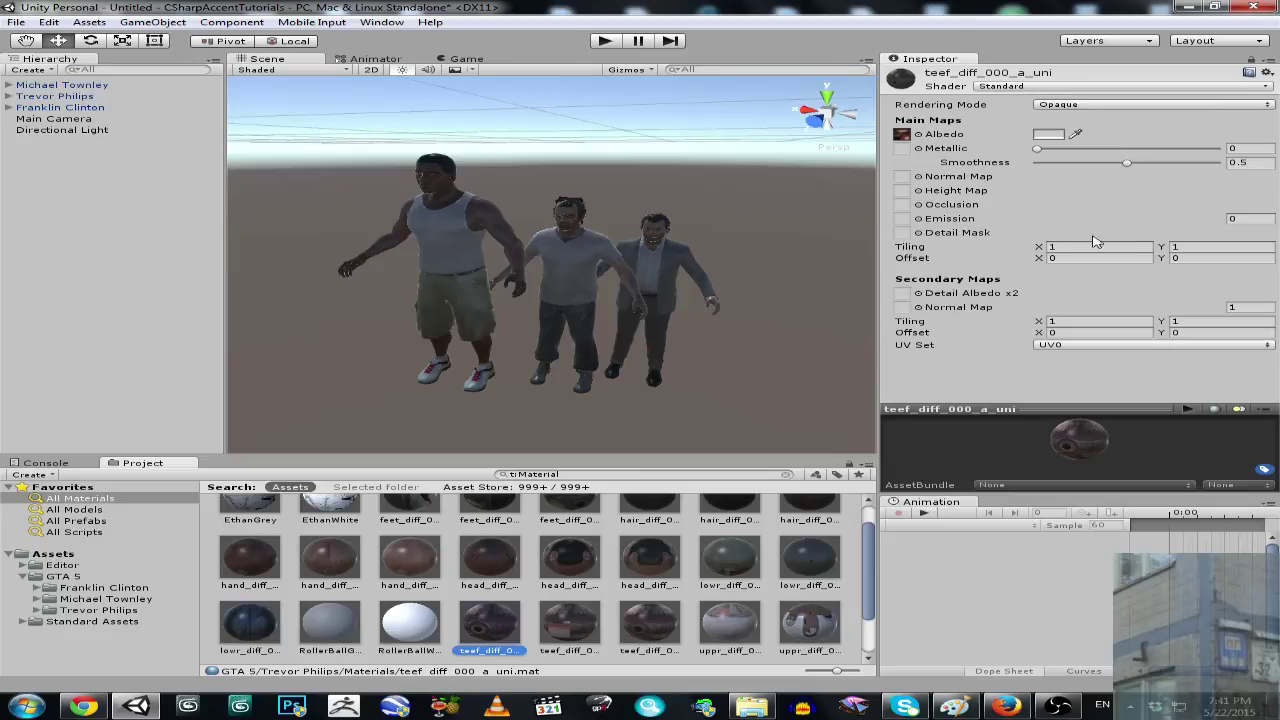
{"action": "left_click", "coordinate": [570, 622]}
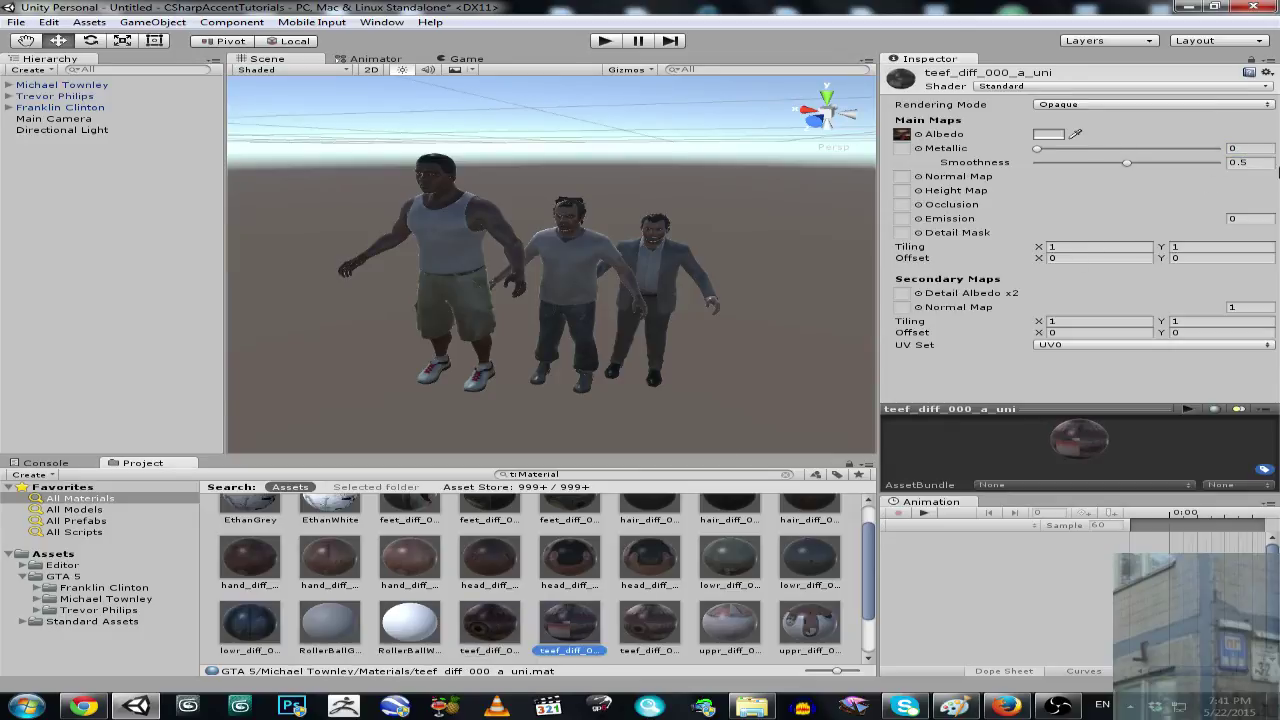
{"action": "left_click", "coordinate": [650, 622]}
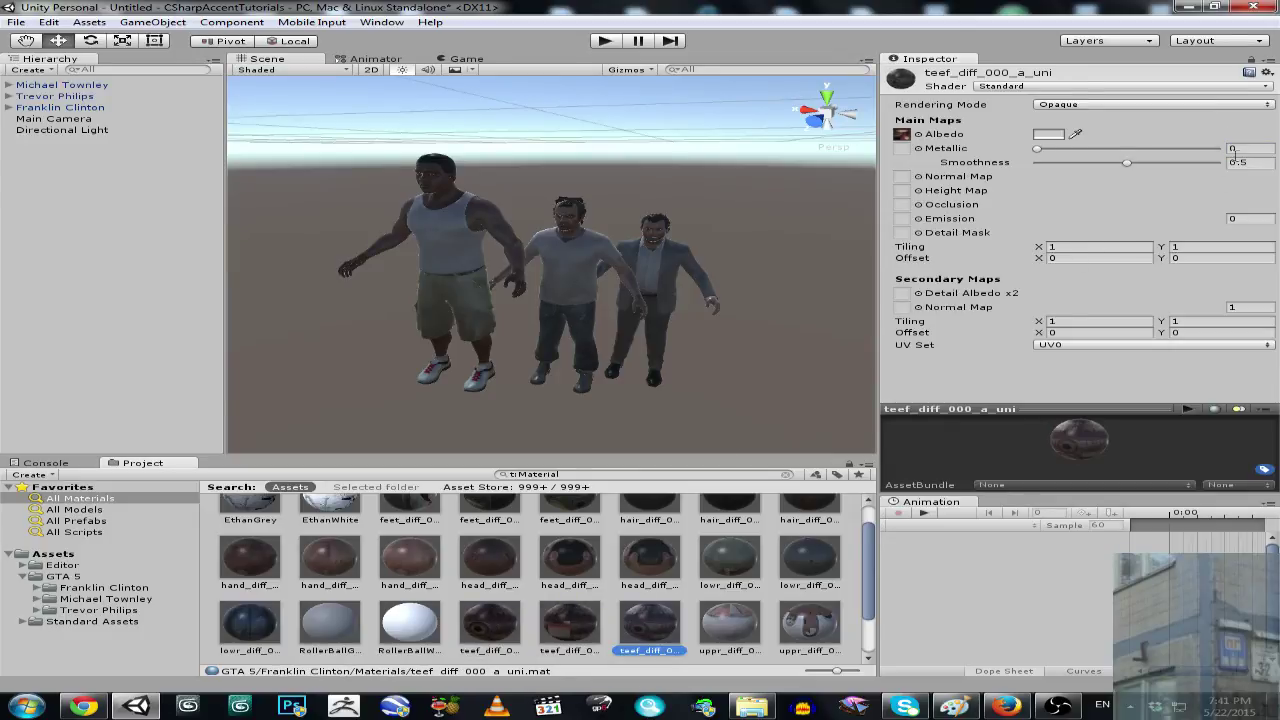
{"action": "type", "text": "1"}
- Set Metallic to 0.5 on the three characters' uppr_diff_000_a_uni materials
{"action": "left_click", "coordinate": [728, 622]}
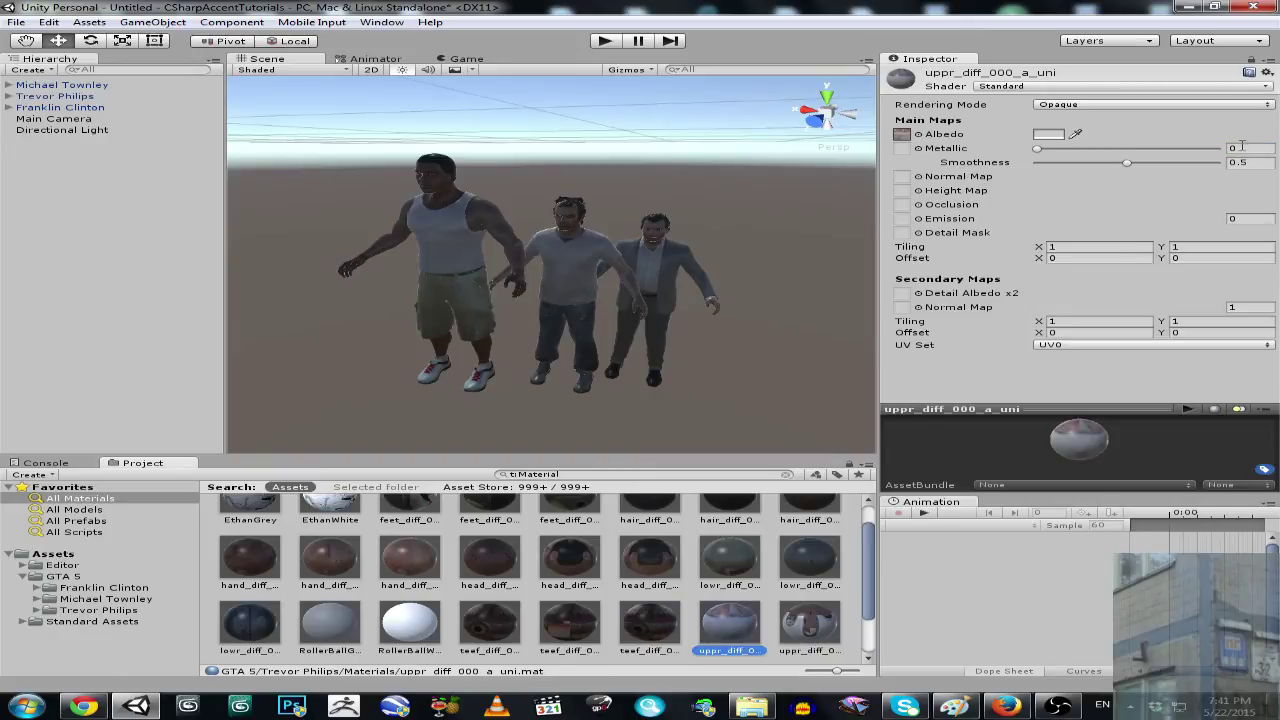
{"action": "key", "text": "Right"}
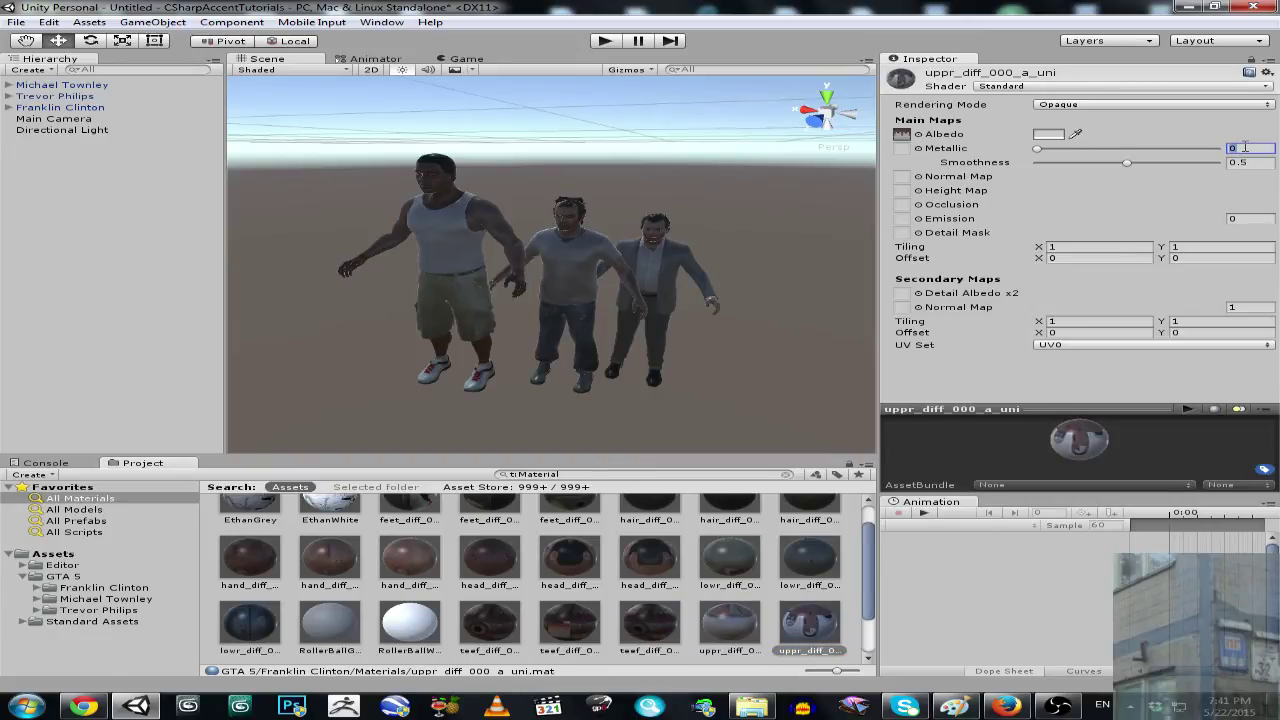
{"action": "type", "text": "0.5"}
{"action": "left_click_drag", "start_coordinate": [868, 543], "coordinate": [866, 583]}
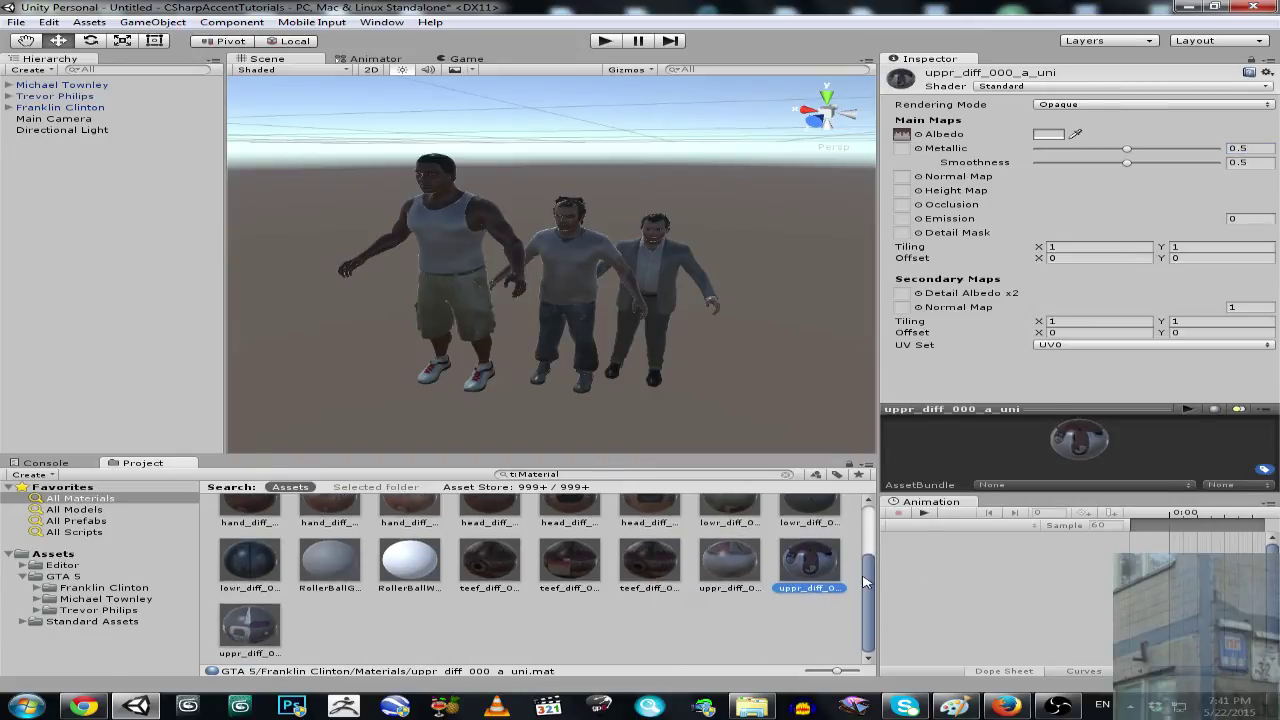
{"action": "left_click", "coordinate": [243, 625]}
{"action": "type", "text": "0.5"}
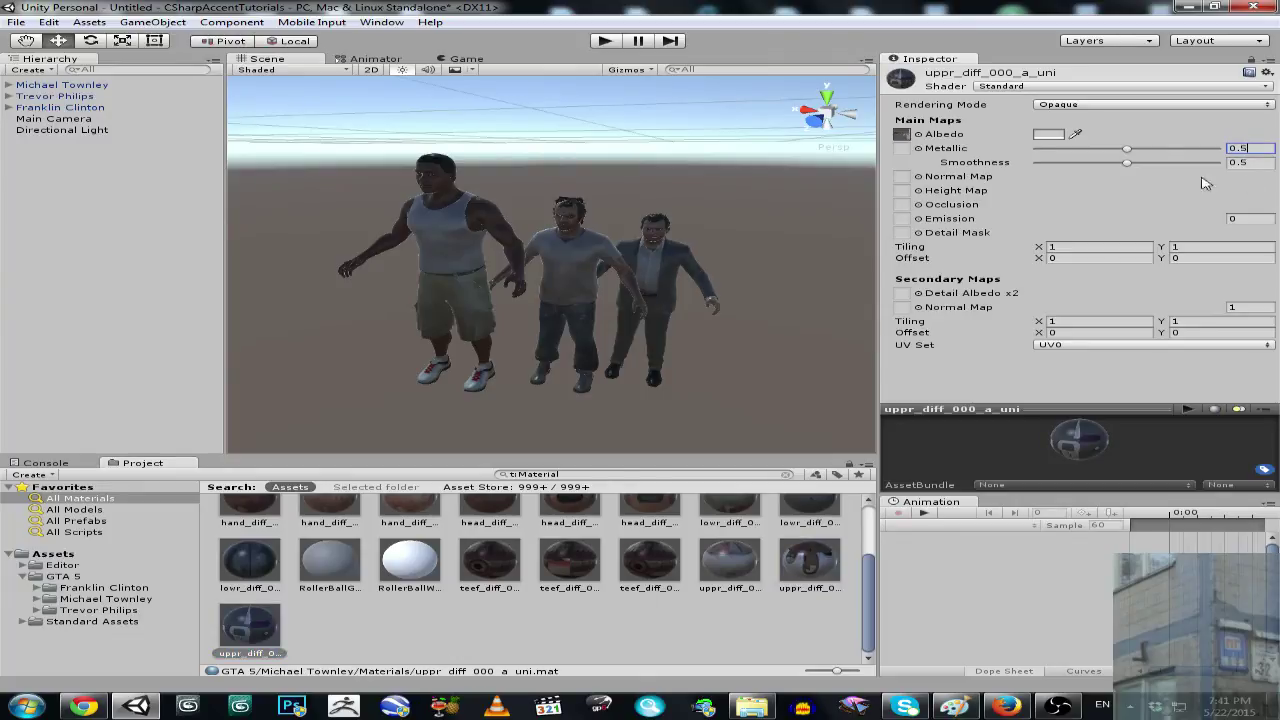
- Search the project assets for "hair", select the three hair_diff_000_a_uni materials together and set their Rendering Mode to Fade
{"action": "left_click_drag", "start_coordinate": [860, 573], "coordinate": [872, 650]}
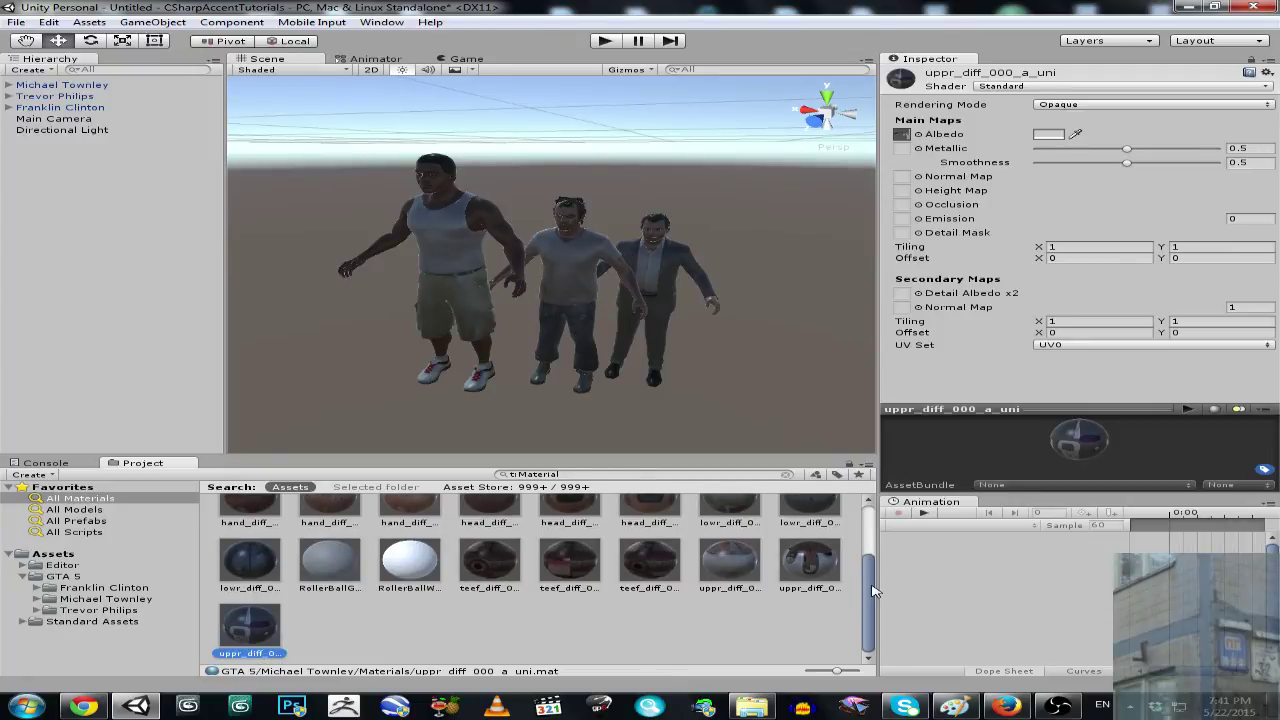
{"action": "left_click_drag", "start_coordinate": [872, 590], "coordinate": [870, 501]}
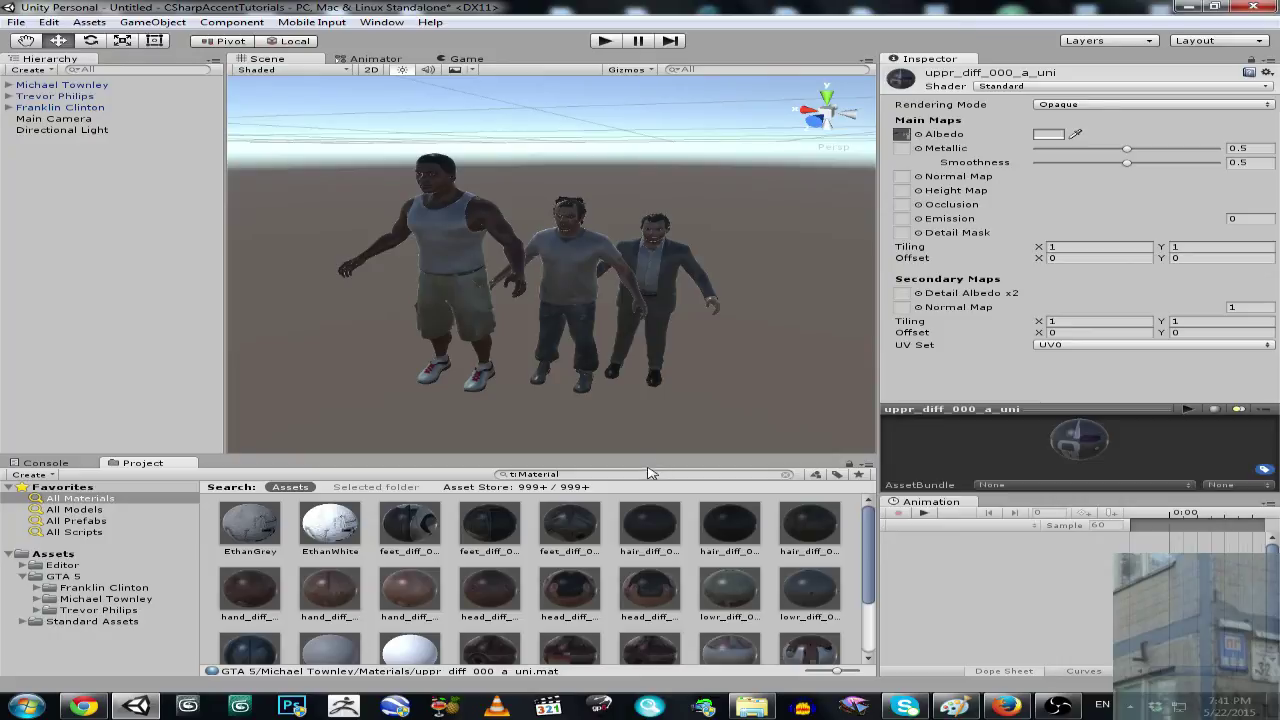
{"action": "type", "text": "hair"}
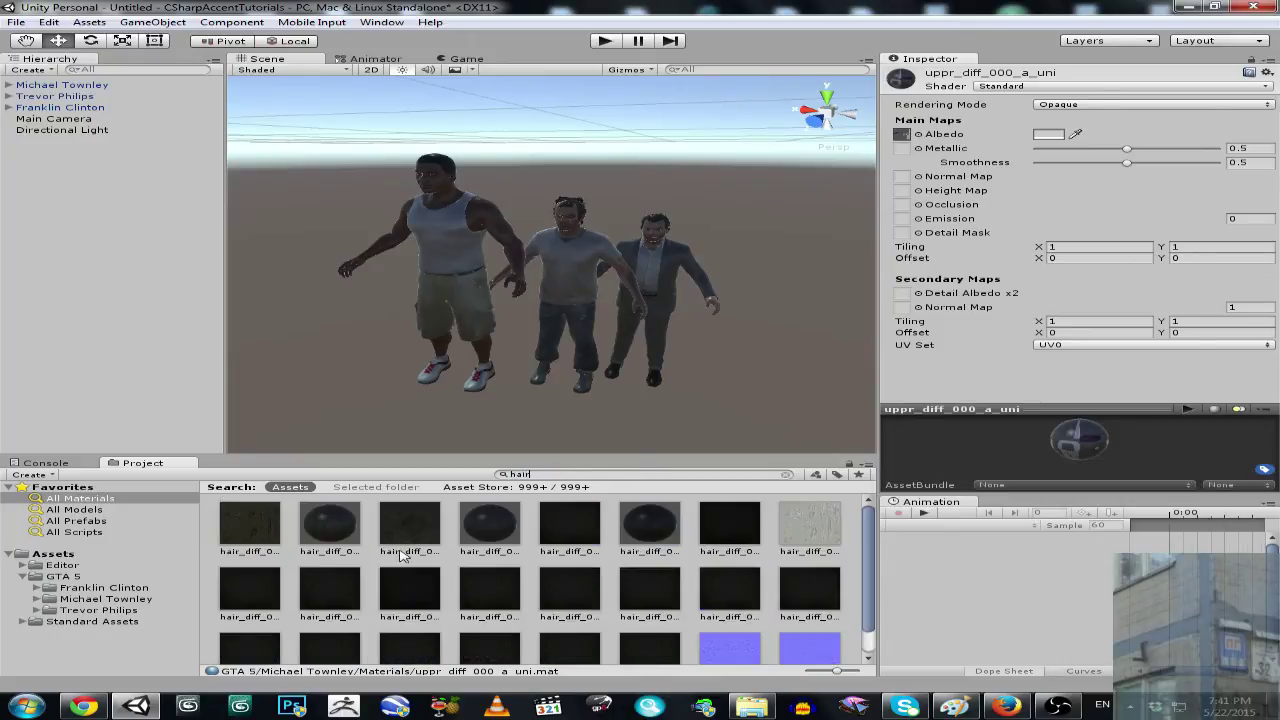
{"action": "left_click", "coordinate": [330, 525]}
{"action": "left_click", "coordinate": [490, 525], "text": "ctrl"}
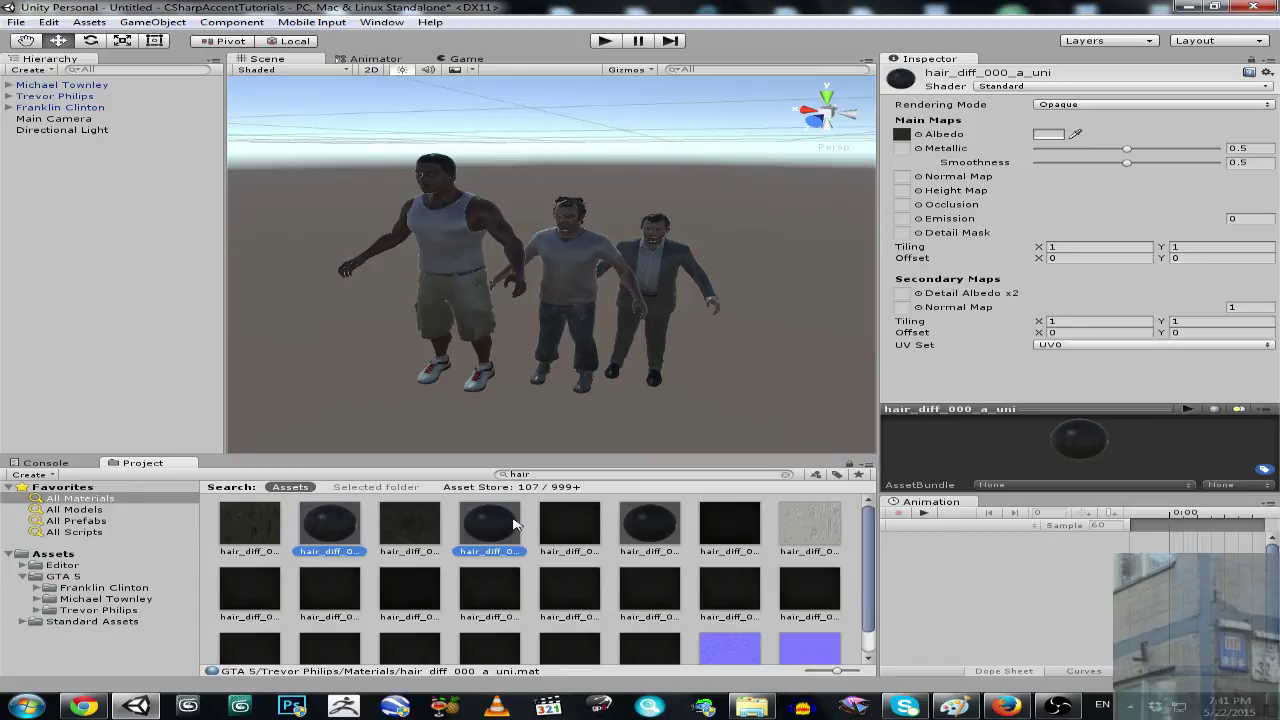
{"action": "left_click", "coordinate": [650, 525], "text": "ctrl"}
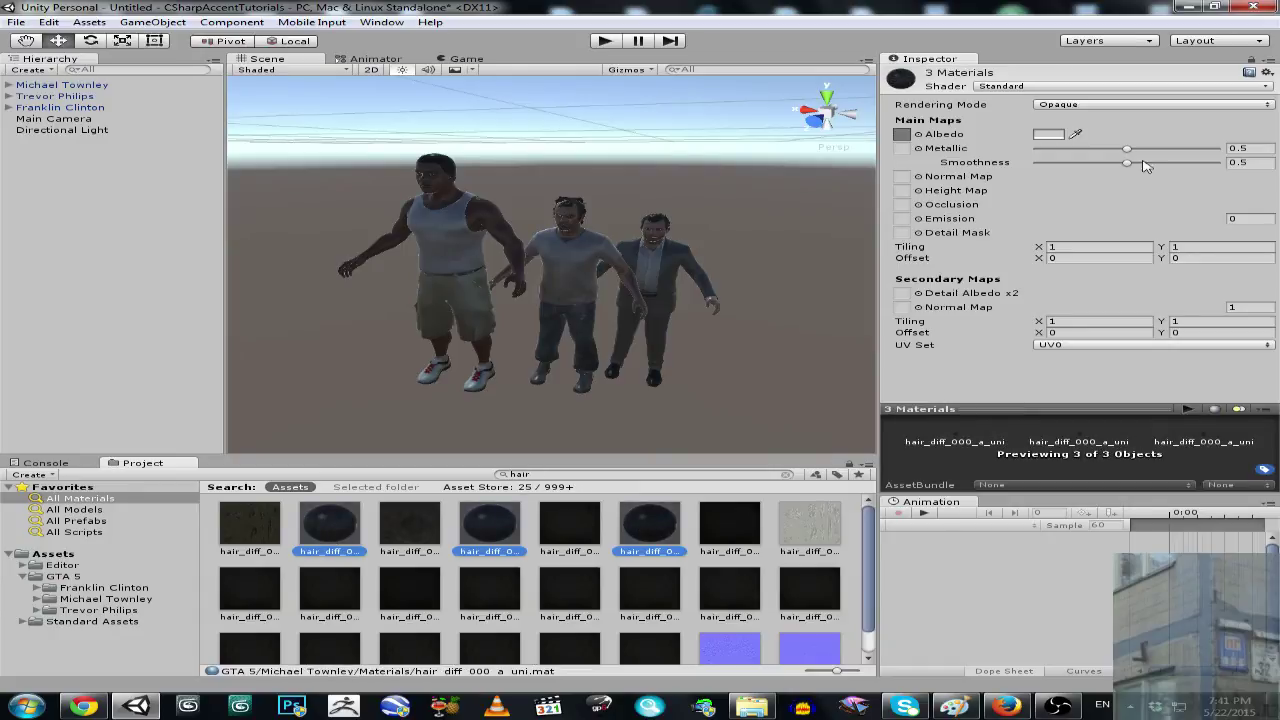
{"action": "left_click", "coordinate": [1092, 105]}
{"action": "left_click", "coordinate": [1090, 153]}
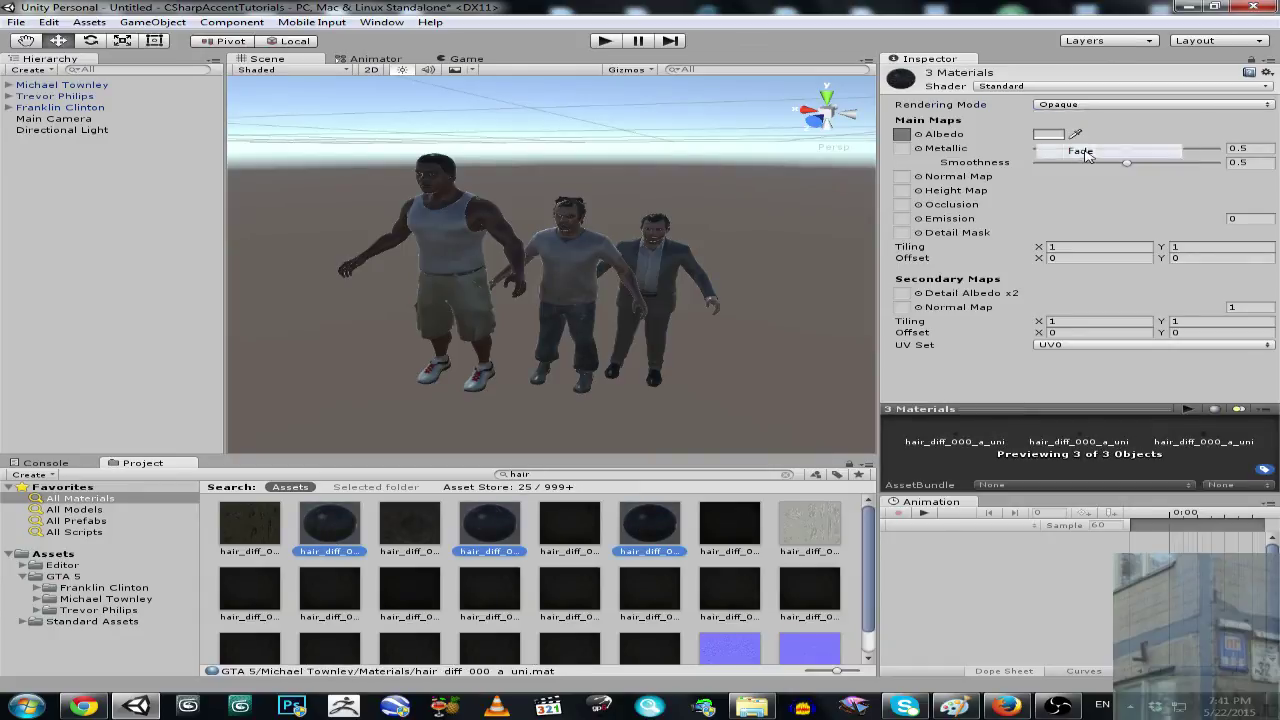
- Try the Opaque and Cutout rendering modes on the three selected hair materials while viewing a character's hair up close
{"action": "key", "text": "w"}
{"action": "right_click_drag", "start_coordinate": [532, 250], "coordinate": [760, 207]}
{"action": "key", "text": "s"}
{"action": "key", "text": "w"}
{"action": "left_click", "coordinate": [1050, 105]}
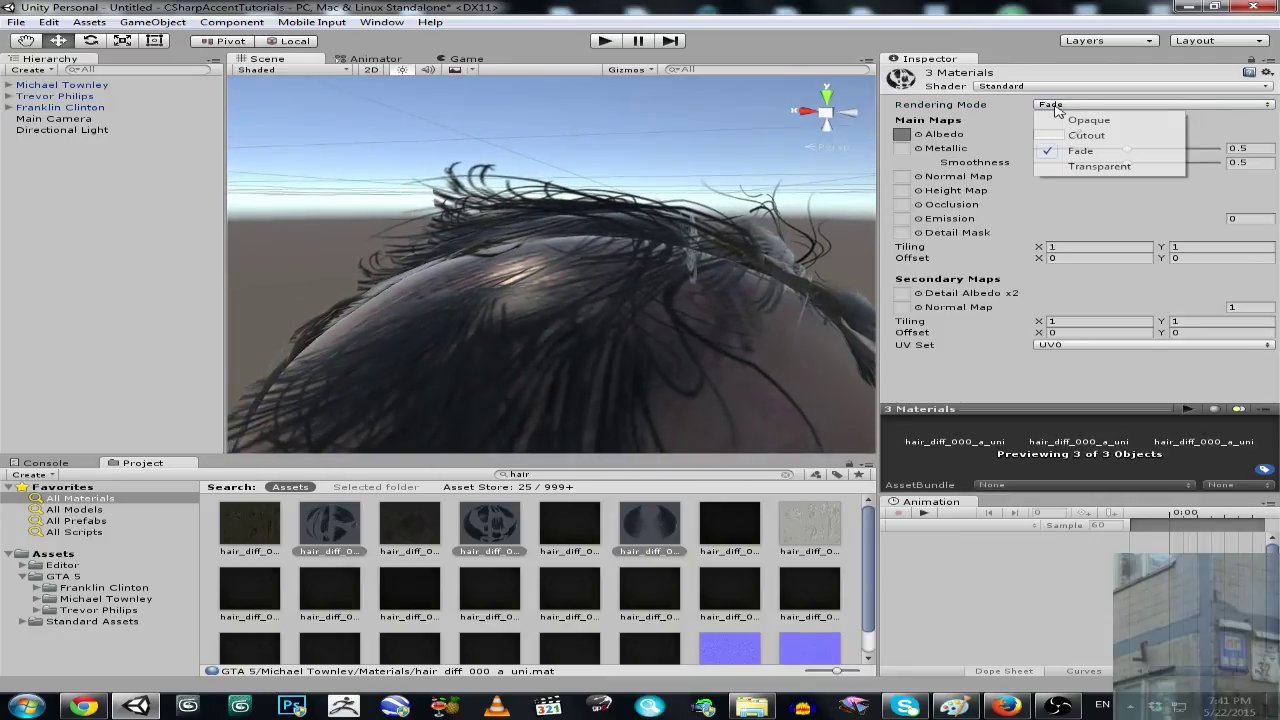
{"action": "left_click", "coordinate": [1065, 120]}
{"action": "left_click", "coordinate": [1064, 106]}
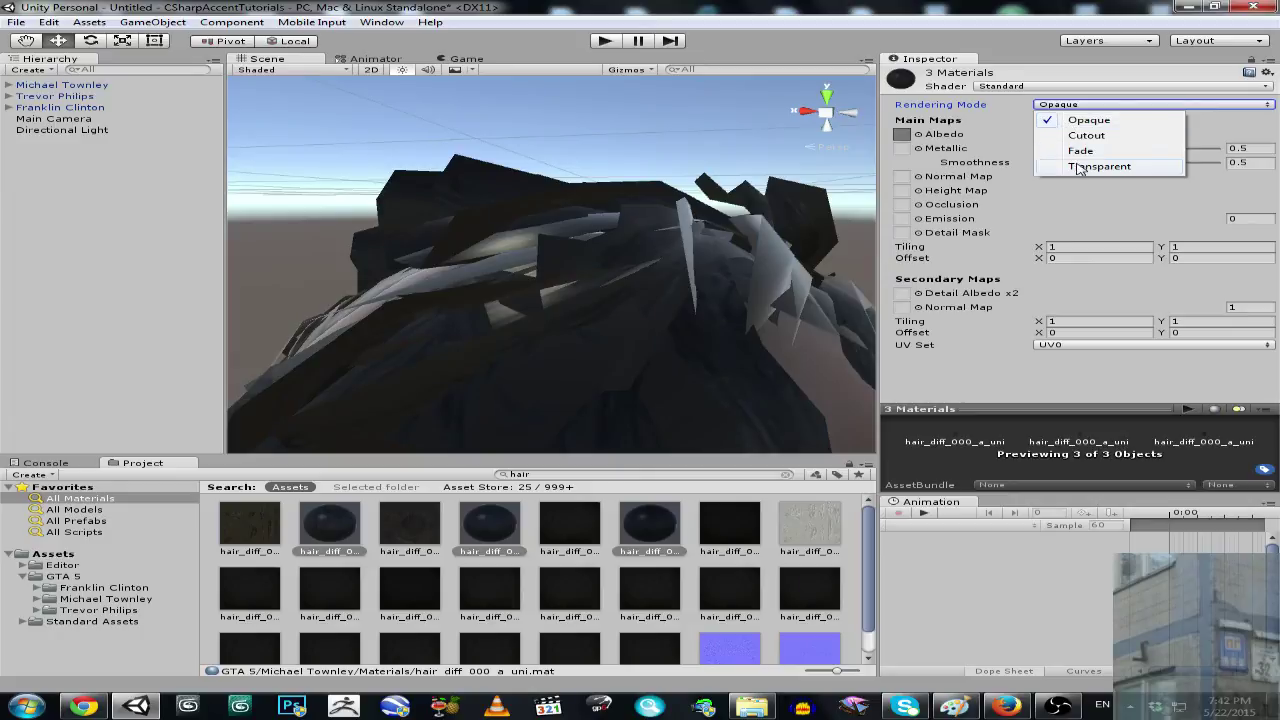
{"action": "left_click", "coordinate": [1078, 136]}
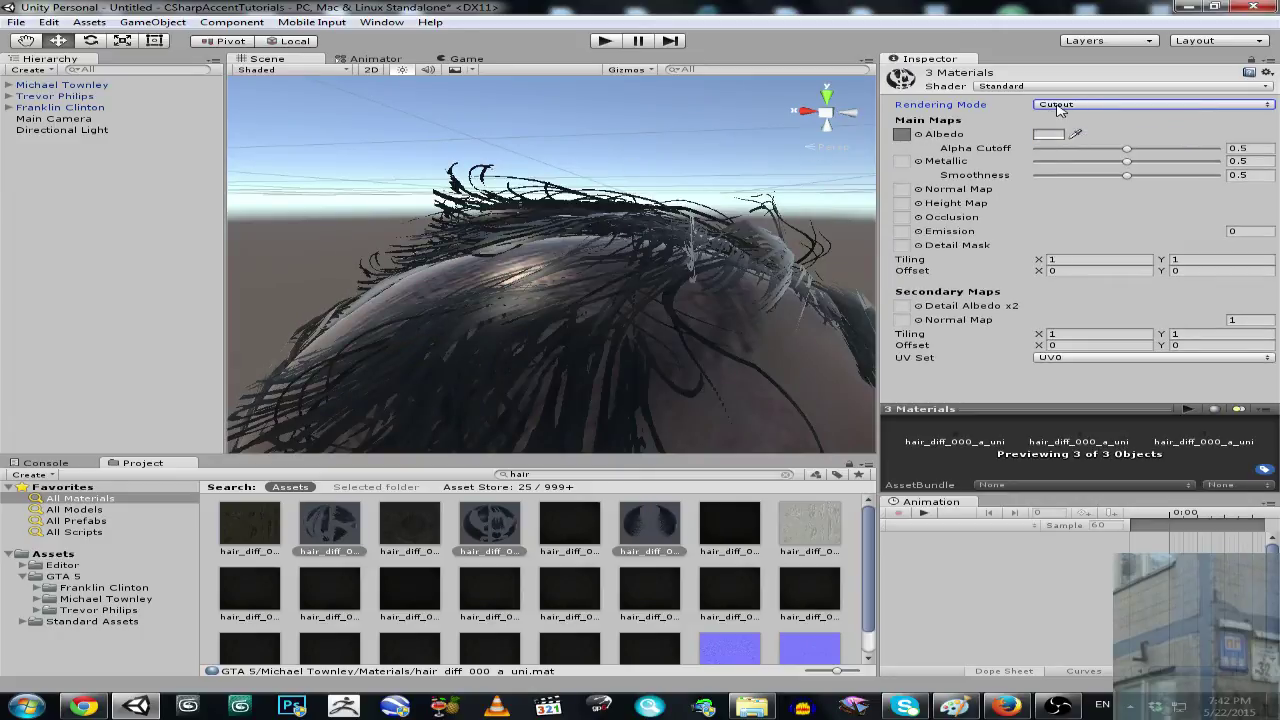
- Inspect the Cutout hair on the character's head and set the Rendering Mode of the three hair materials to Fade
{"action": "key", "text": "s"}
{"action": "right_click_drag", "start_coordinate": [692, 189], "coordinate": [684, 191]}
{"action": "key", "text": "w"}
{"action": "key", "text": "s"}
{"action": "key", "text": "w"}
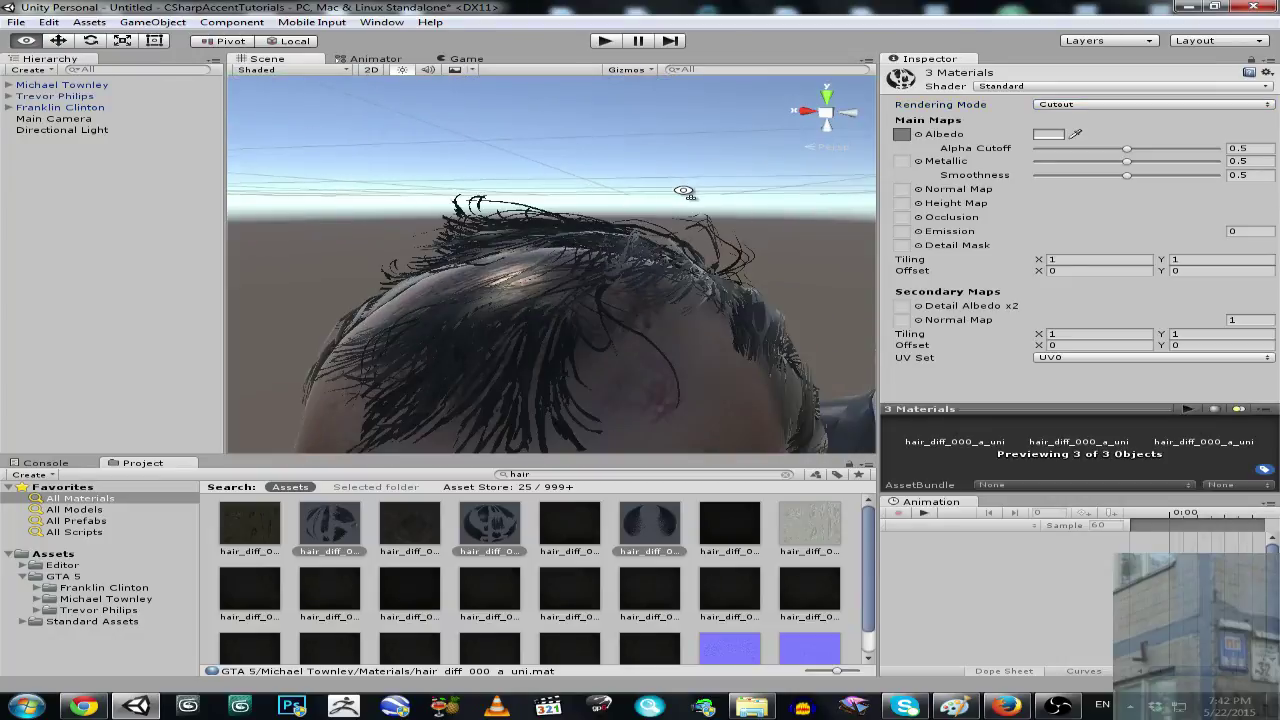
{"action": "left_click", "coordinate": [1068, 104]}
{"action": "left_click", "coordinate": [1070, 151]}
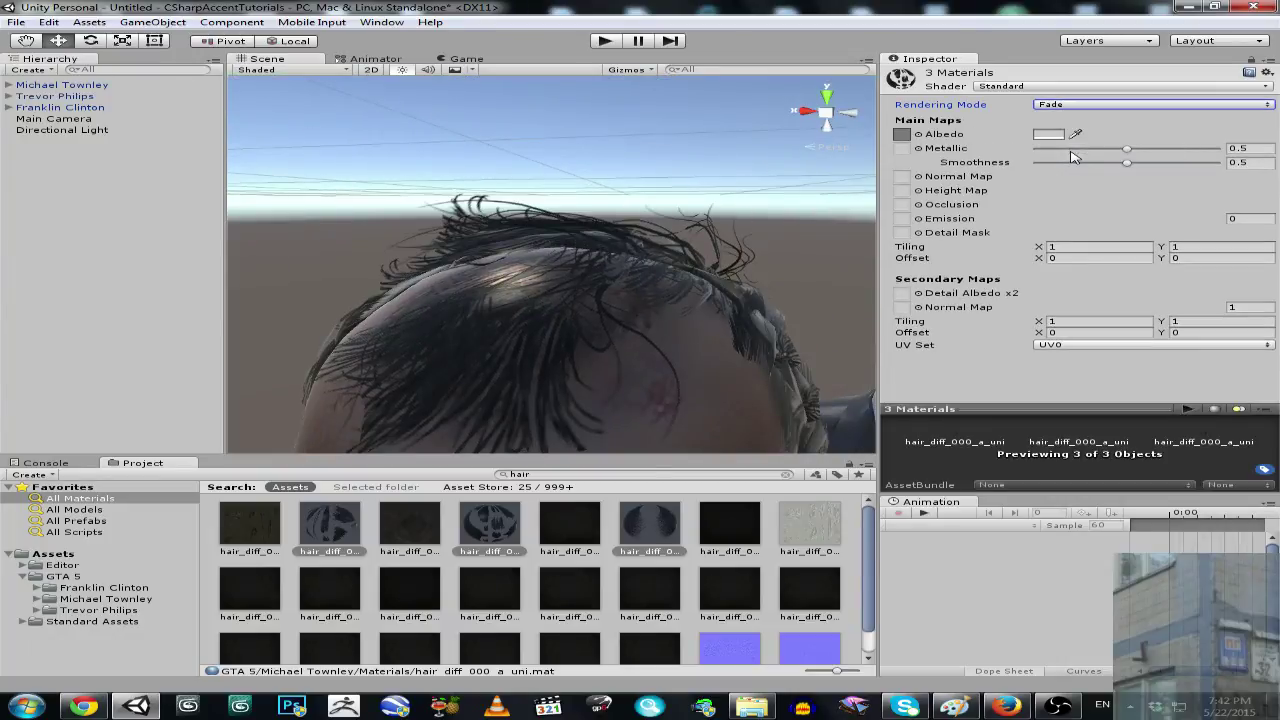
- Compare the Cutout and Fade rendering modes on the three selected hair materials against the character's hair close up
{"action": "left_click", "coordinate": [1046, 105]}
{"action": "left_click", "coordinate": [1066, 135]}
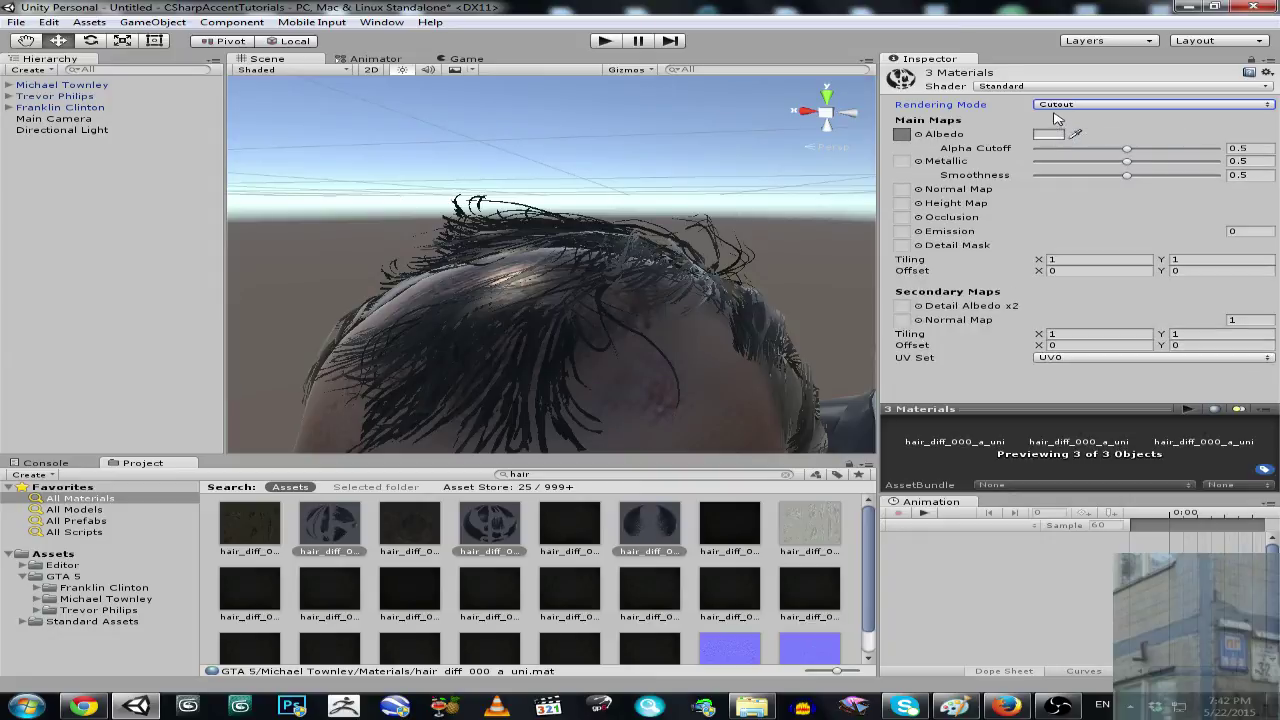
{"action": "left_click", "coordinate": [1061, 108]}
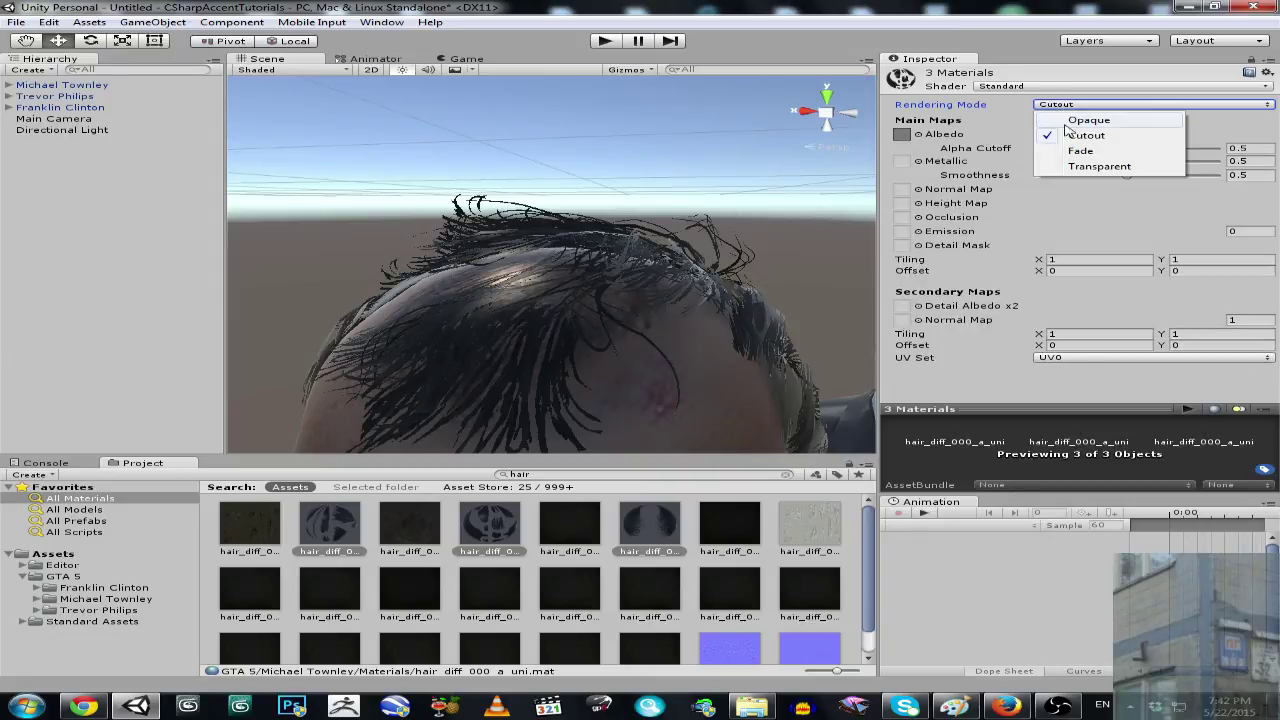
{"action": "left_click", "coordinate": [1079, 151]}
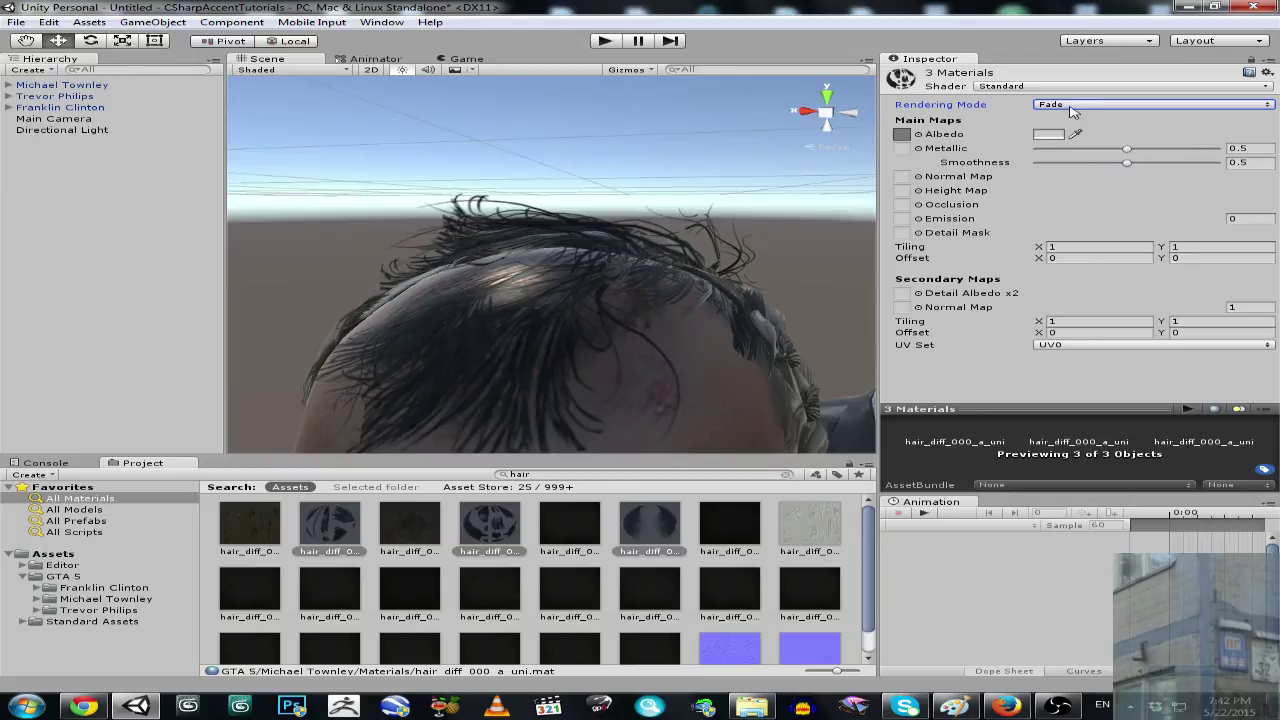
{"action": "left_click", "coordinate": [1066, 106]}
{"action": "left_click", "coordinate": [1074, 174]}
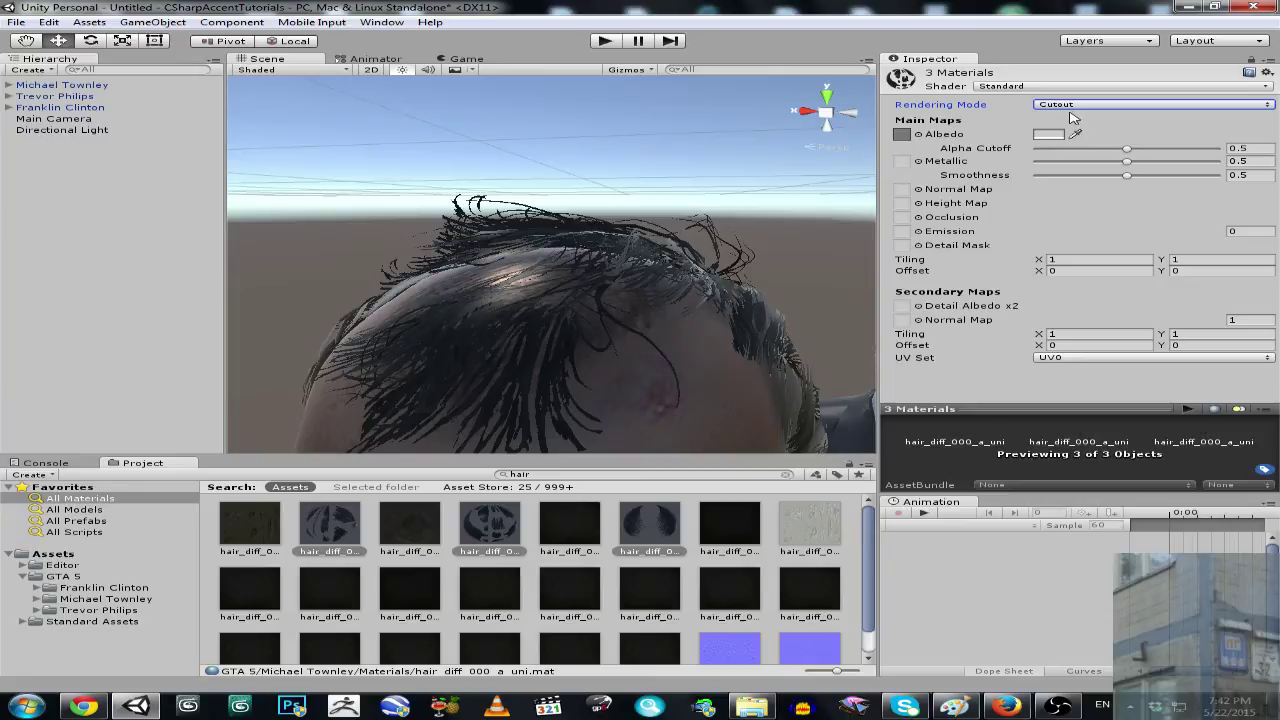
{"action": "left_click", "coordinate": [1068, 106]}
{"action": "left_click", "coordinate": [1083, 153]}
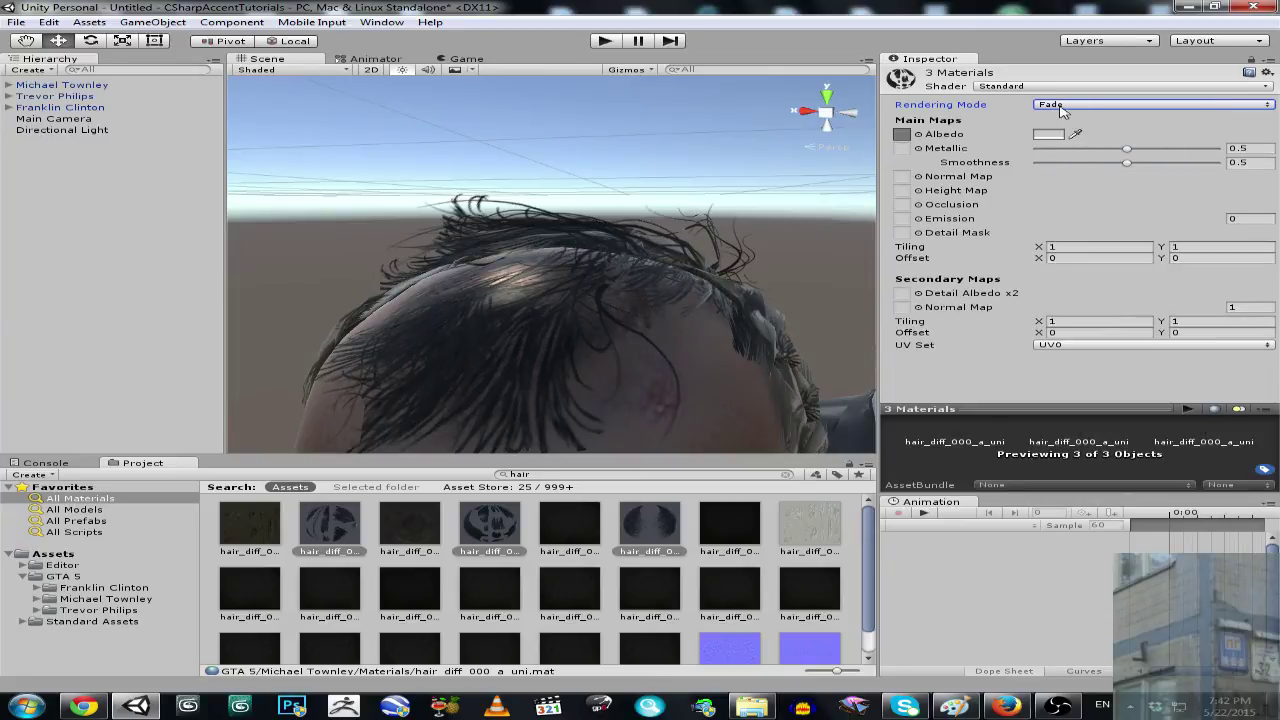
- Set the Rendering Mode of the three hair materials to Cutout and raise their Metallic to about 0.907
{"action": "left_click", "coordinate": [1060, 106]}
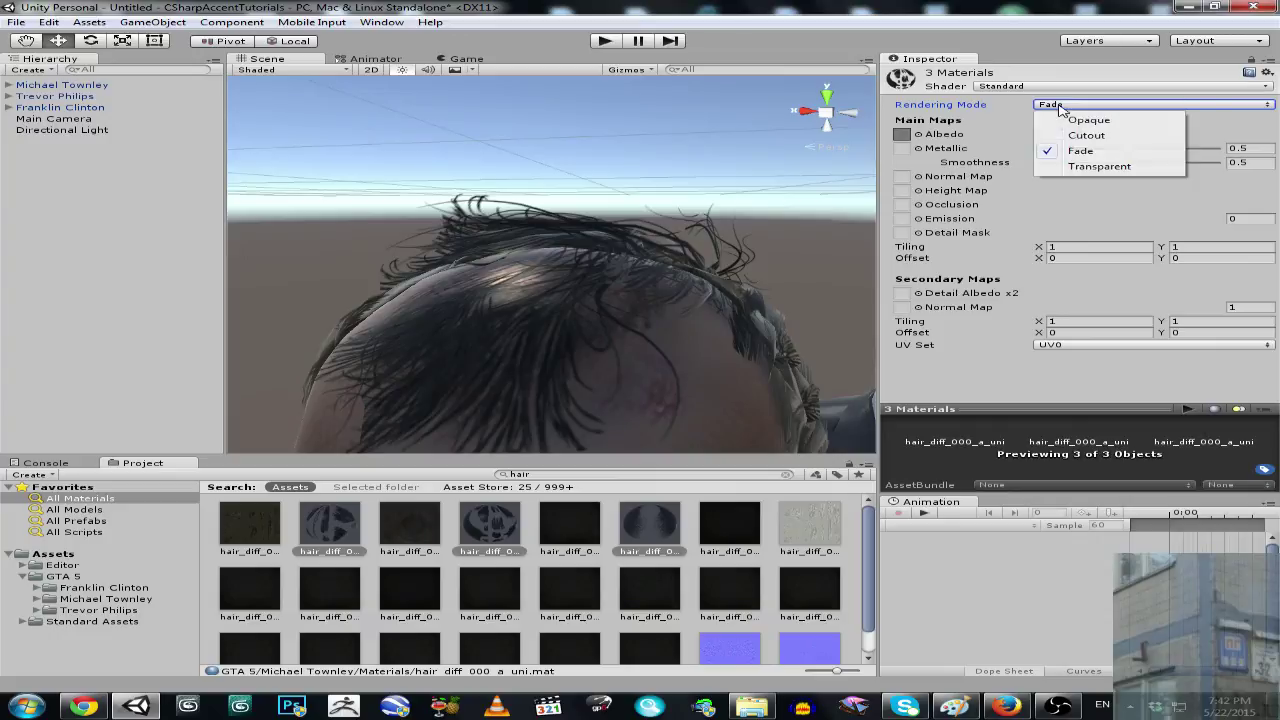
{"action": "left_click", "coordinate": [1075, 137]}
{"action": "left_click_drag", "start_coordinate": [651, 252], "coordinate": [669, 274], "text": "alt"}
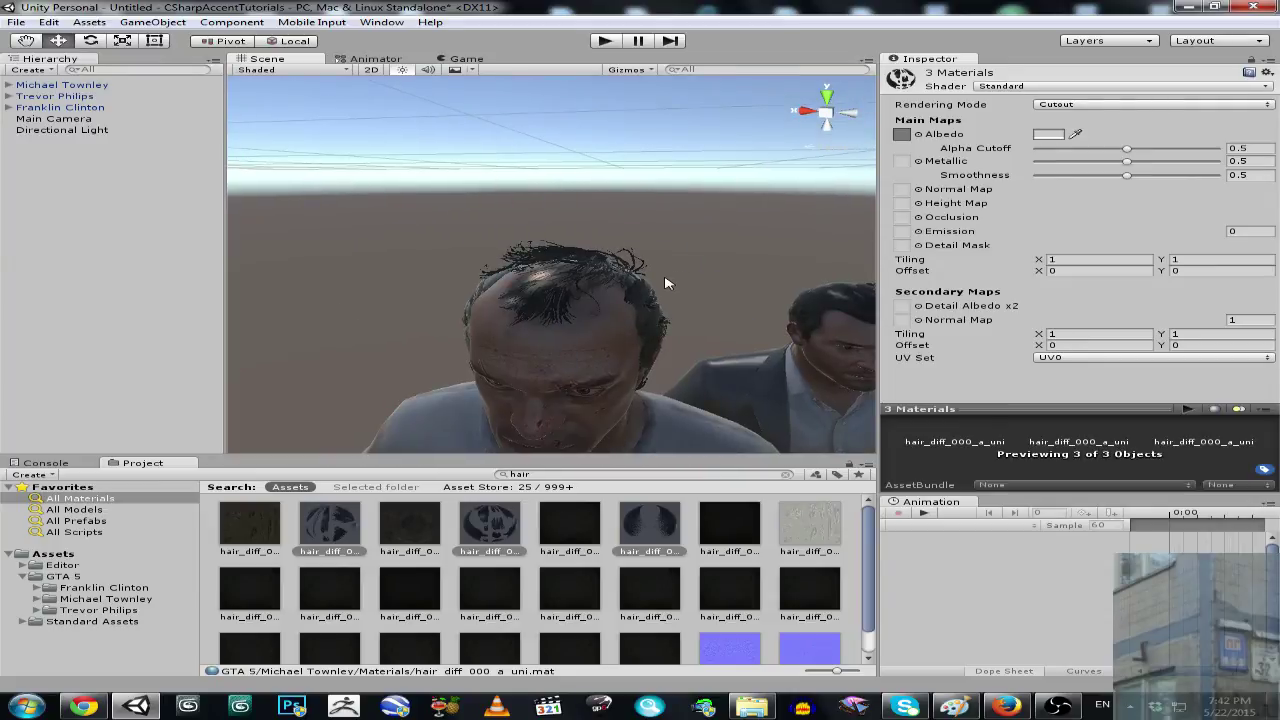
{"action": "left_click_drag", "start_coordinate": [697, 279], "coordinate": [622, 240], "text": "alt"}
{"action": "key", "text": "s"}
{"action": "right_click_drag", "start_coordinate": [622, 239], "coordinate": [651, 260]}
{"action": "key", "text": "w"}
{"action": "key", "text": "s"}
{"action": "scroll", "coordinate": [620, 242], "scroll_direction": "up", "scroll_amount": 4}
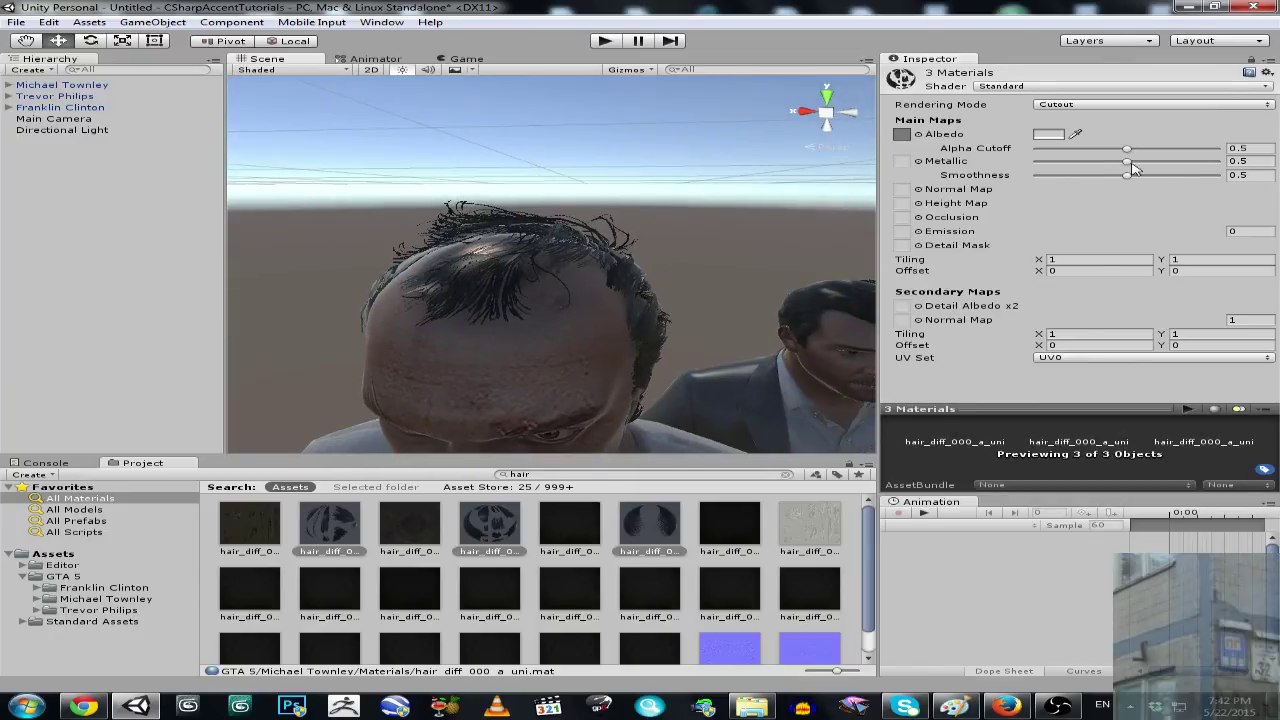
{"action": "left_click_drag", "start_coordinate": [1130, 166], "coordinate": [1185, 173]}
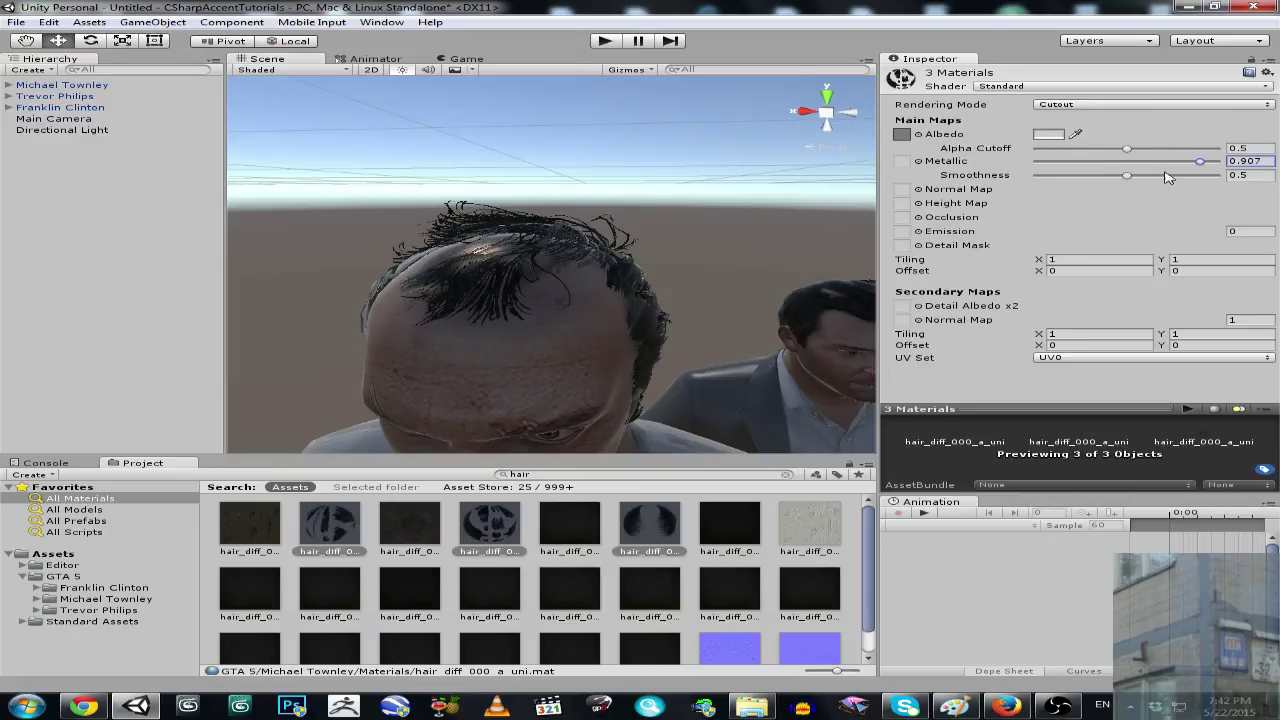
- Check the suited character's hair and lower the hair materials' Alpha Cutoff to about 0.266 and Smoothness to 0
{"action": "key", "text": "s"}
{"action": "right_click_drag", "start_coordinate": [600, 241], "coordinate": [541, 211]}
{"action": "key", "text": "w"}
{"action": "key", "text": "s"}
{"action": "key", "text": "w"}
{"action": "key", "text": "s"}
{"action": "key", "text": "w"}
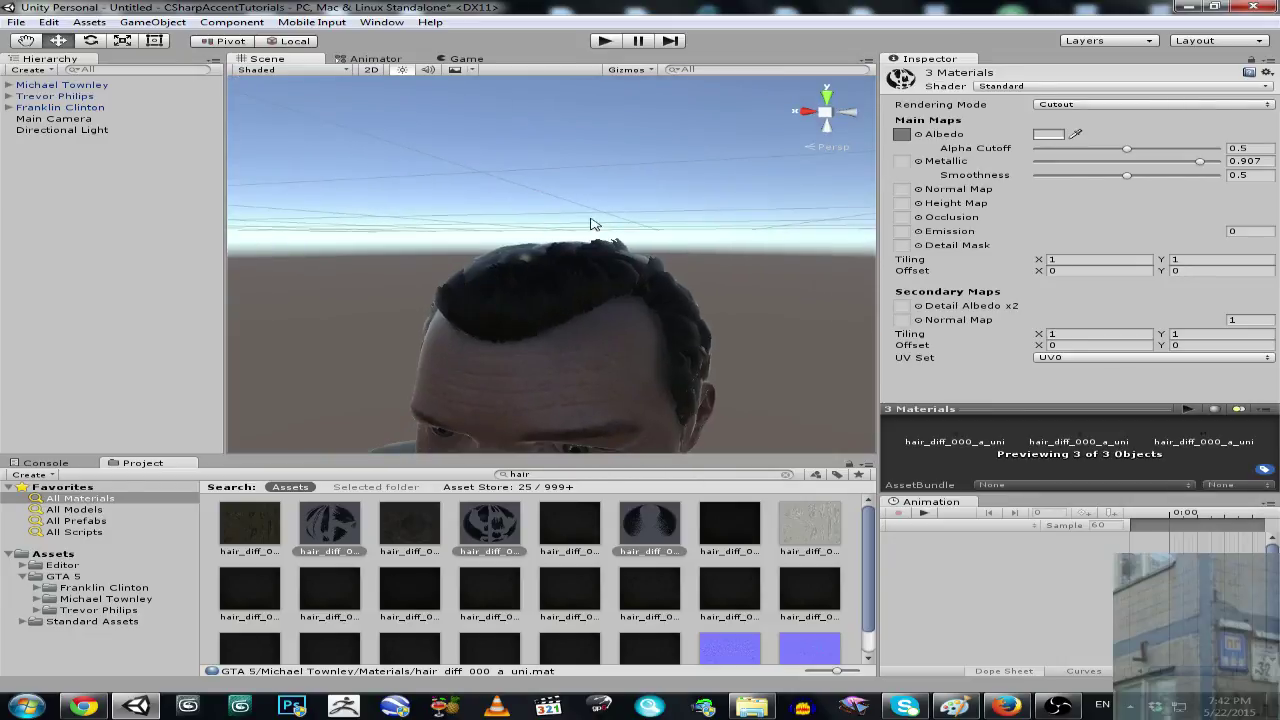
{"action": "mouse_move", "coordinate": [1131, 152]}
{"action": "left_mouse_down"}
{"action": "mouse_move", "coordinate": [1065, 154]}
{"action": "mouse_move", "coordinate": [1087, 155]}
{"action": "mouse_move", "coordinate": [1104, 181]}
{"action": "mouse_move", "coordinate": [1036, 181]}
{"action": "mouse_move", "coordinate": [1208, 183]}
{"action": "mouse_move", "coordinate": [1018, 191]}
{"action": "left_mouse_up"}
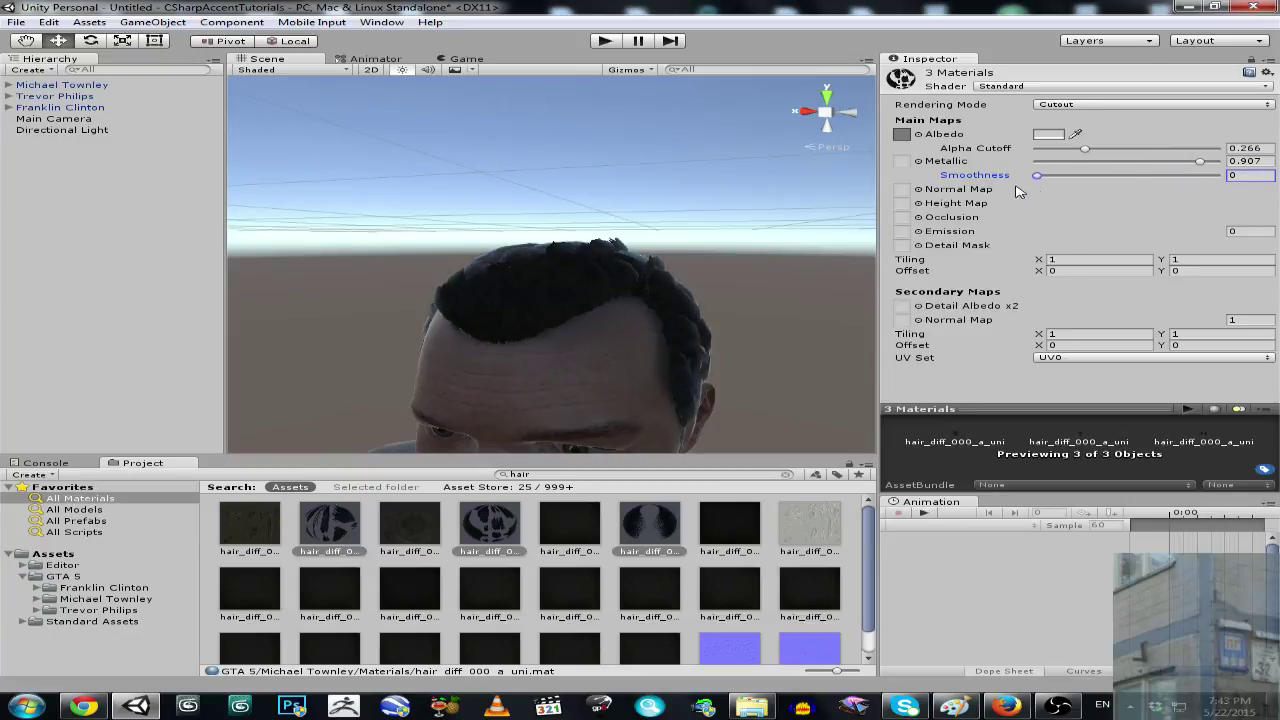
- Maximize the Scene view and examine all three characters together from the side
{"action": "right_click", "coordinate": [378, 61]}
{"action": "left_click", "coordinate": [355, 72]}
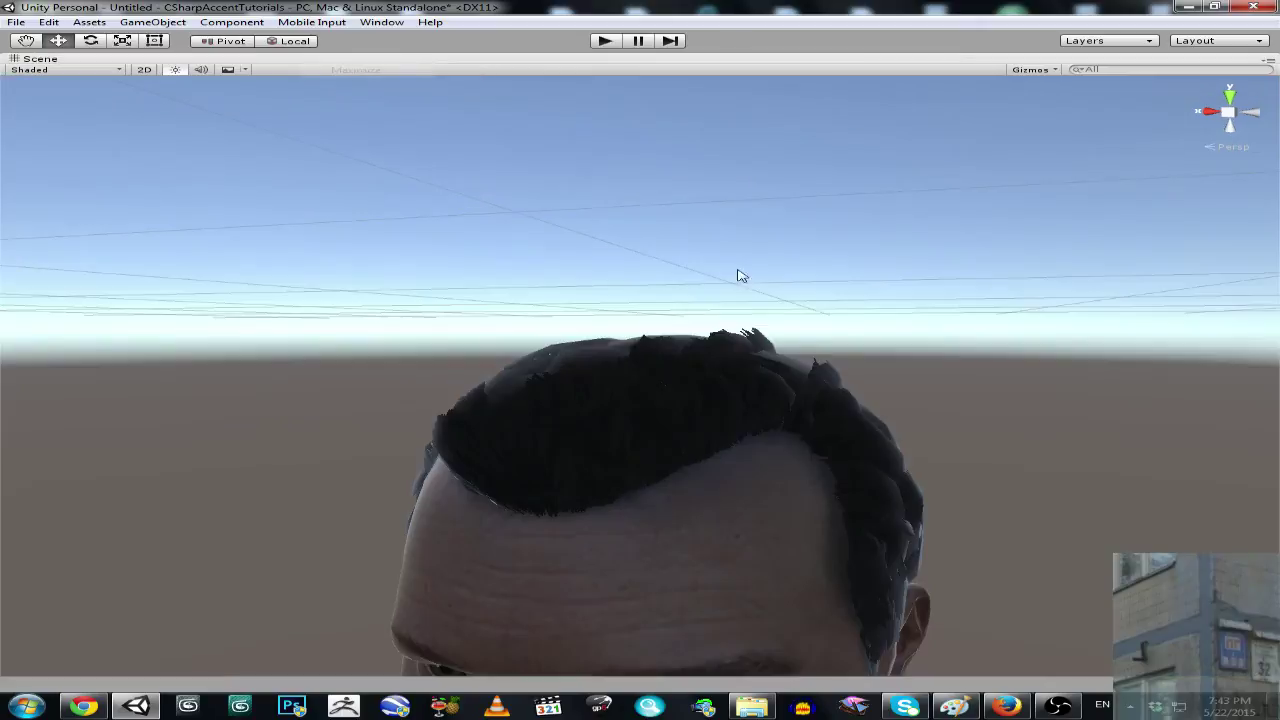
{"action": "left_click_drag", "start_coordinate": [907, 361], "coordinate": [790, 352], "text": "alt"}
{"action": "key", "text": "f"}
{"action": "scroll", "coordinate": [746, 360], "scroll_direction": "down", "scroll_amount": 10, "text": "alt"}
{"action": "scroll", "coordinate": [746, 360], "scroll_direction": "up", "scroll_amount": 10, "text": "alt"}
{"action": "key", "text": "s"}
{"action": "right_click_drag", "start_coordinate": [790, 352], "coordinate": [1195, 328]}
{"action": "key", "text": "w"}
{"action": "key", "text": "a"}
{"action": "key", "text": "w"}
{"action": "key", "text": "s"}
{"action": "key", "text": "a"}
{"action": "key", "text": "w"}
{"action": "key", "text": "s"}
{"action": "key", "text": "w"}
{"action": "key", "text": "s"}
{"action": "key", "text": "d"}
{"action": "key", "text": "w"}
{"action": "key", "text": "s"}
{"action": "key", "text": "a"}
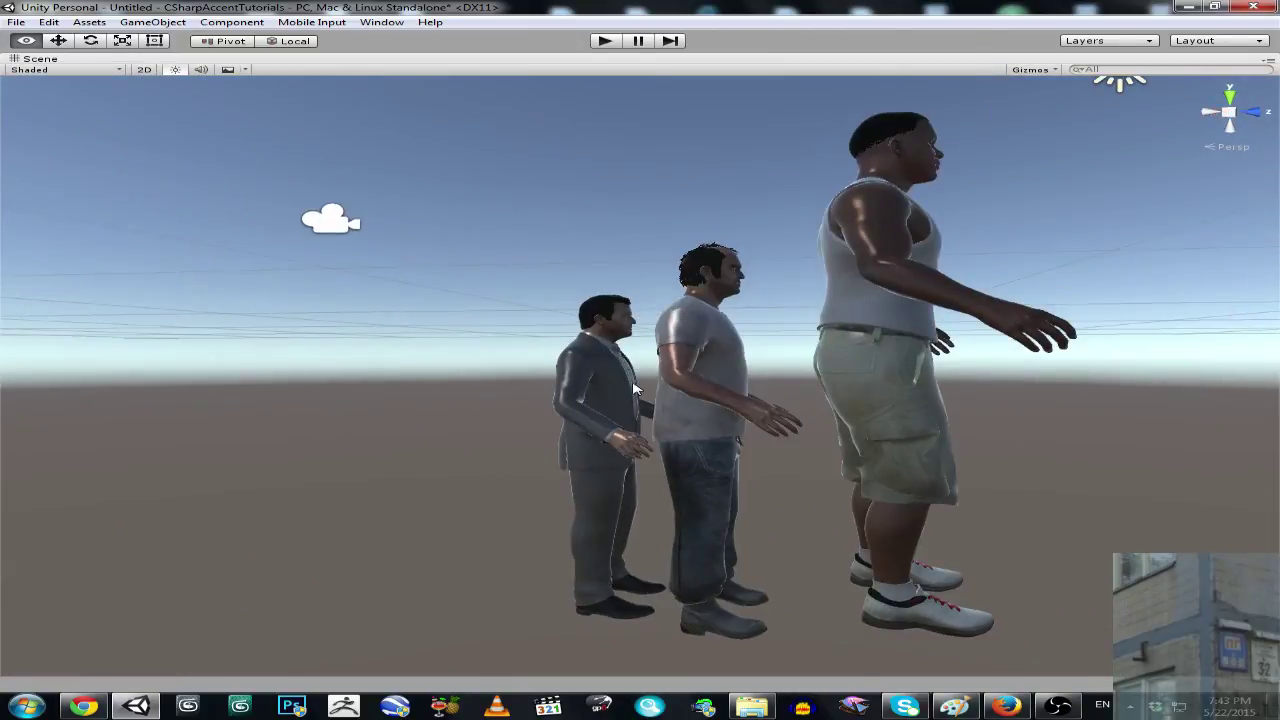
- Examine the suited character's face and hair up close, plus all three characters from behind
{"action": "key", "text": "w"}
{"action": "right_click_drag", "start_coordinate": [637, 386], "coordinate": [739, 402]}
{"action": "key", "text": "s"}
{"action": "key", "text": "w"}
{"action": "scroll", "coordinate": [740, 404], "scroll_direction": "up", "scroll_amount": 2}
{"action": "left_click_drag", "start_coordinate": [726, 423], "coordinate": [1241, 363], "text": "alt"}
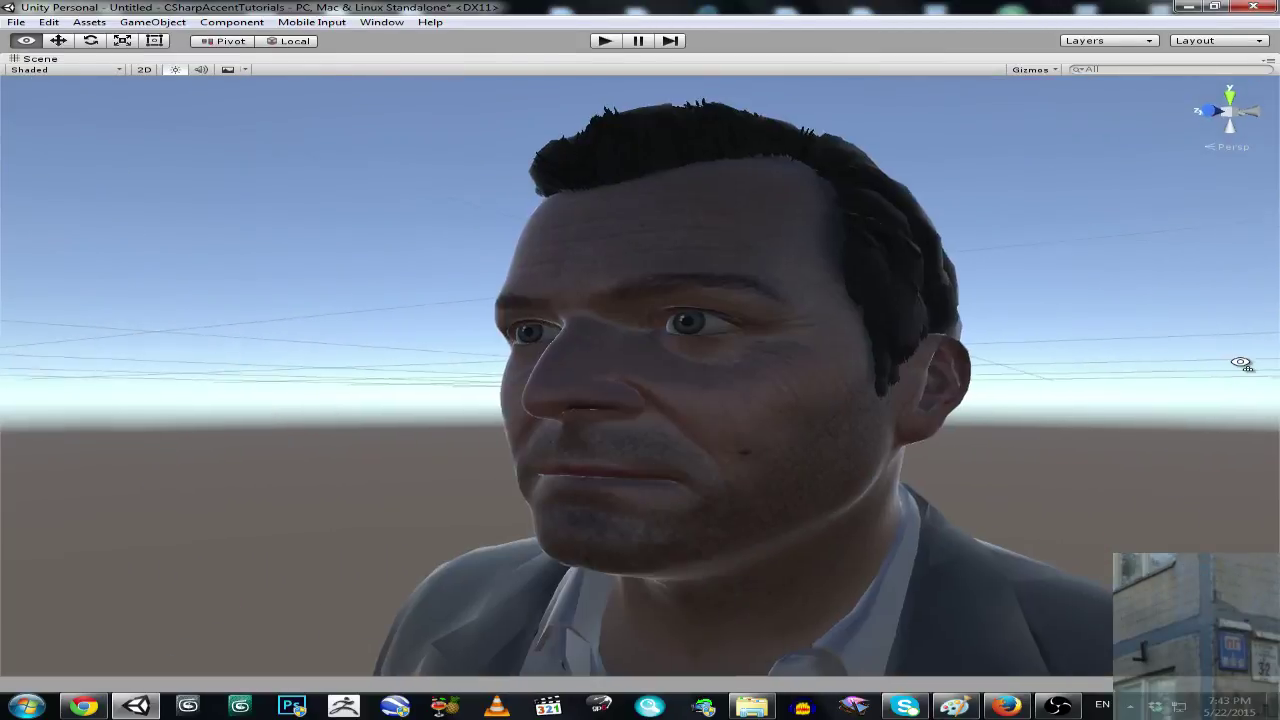
{"action": "key", "text": "s"}
{"action": "right_click_drag", "start_coordinate": [869, 406], "coordinate": [824, 482]}
{"action": "key", "text": "w"}
{"action": "scroll", "coordinate": [846, 400], "scroll_direction": "down", "scroll_amount": 5}
{"action": "left_click_drag", "start_coordinate": [843, 443], "coordinate": [1086, 383], "text": "alt"}
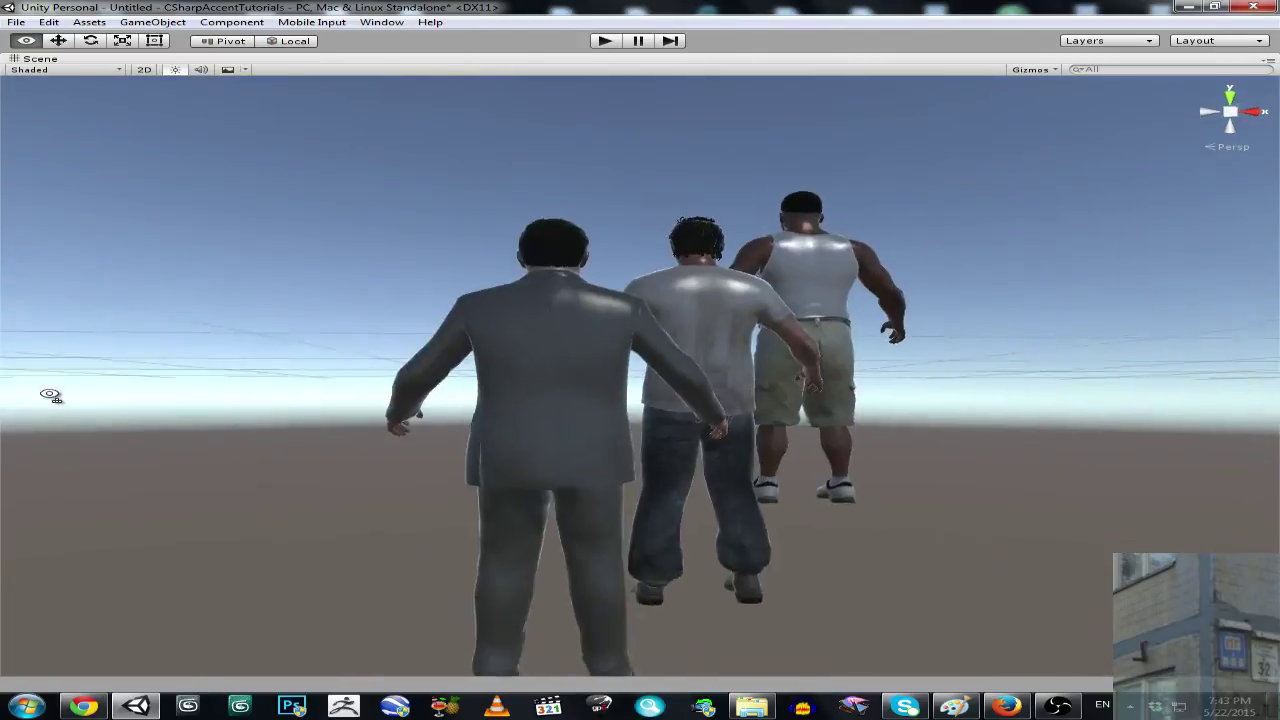
- Examine the suited and T-shirt characters from the front and the tank-top character's arm and hand from below
{"action": "scroll", "coordinate": [1087, 393], "scroll_direction": "up", "scroll_amount": 3}
{"action": "right_click_drag", "start_coordinate": [1087, 394], "coordinate": [1106, 518]}
{"action": "left_click_drag", "start_coordinate": [1105, 517], "coordinate": [845, 366], "text": "alt"}
{"action": "key", "text": "w"}
{"action": "right_click_drag", "start_coordinate": [845, 366], "coordinate": [892, 379]}
{"action": "left_click_drag", "start_coordinate": [892, 380], "coordinate": [1076, 391], "text": "alt"}
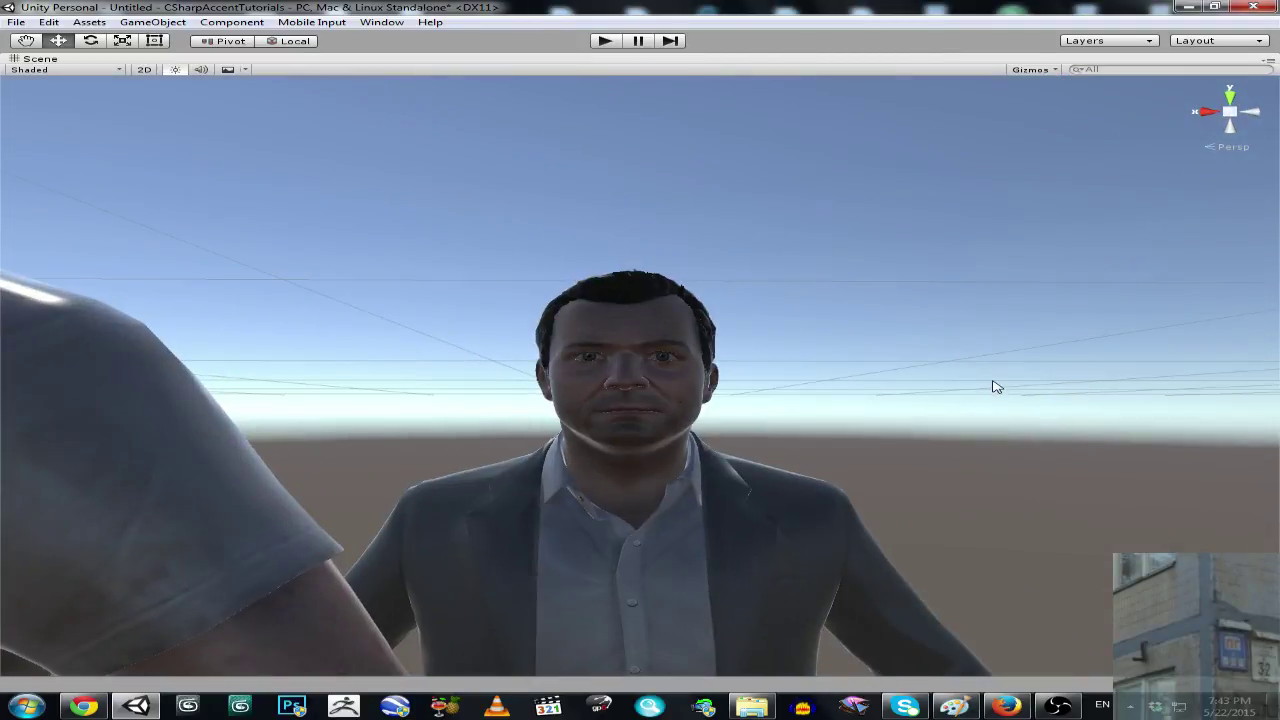
{"action": "right_click_drag", "start_coordinate": [978, 387], "coordinate": [946, 400]}
{"action": "right_click_drag", "start_coordinate": [760, 311], "coordinate": [614, 306]}
{"action": "scroll", "coordinate": [614, 306], "scroll_direction": "down", "scroll_amount": 5}
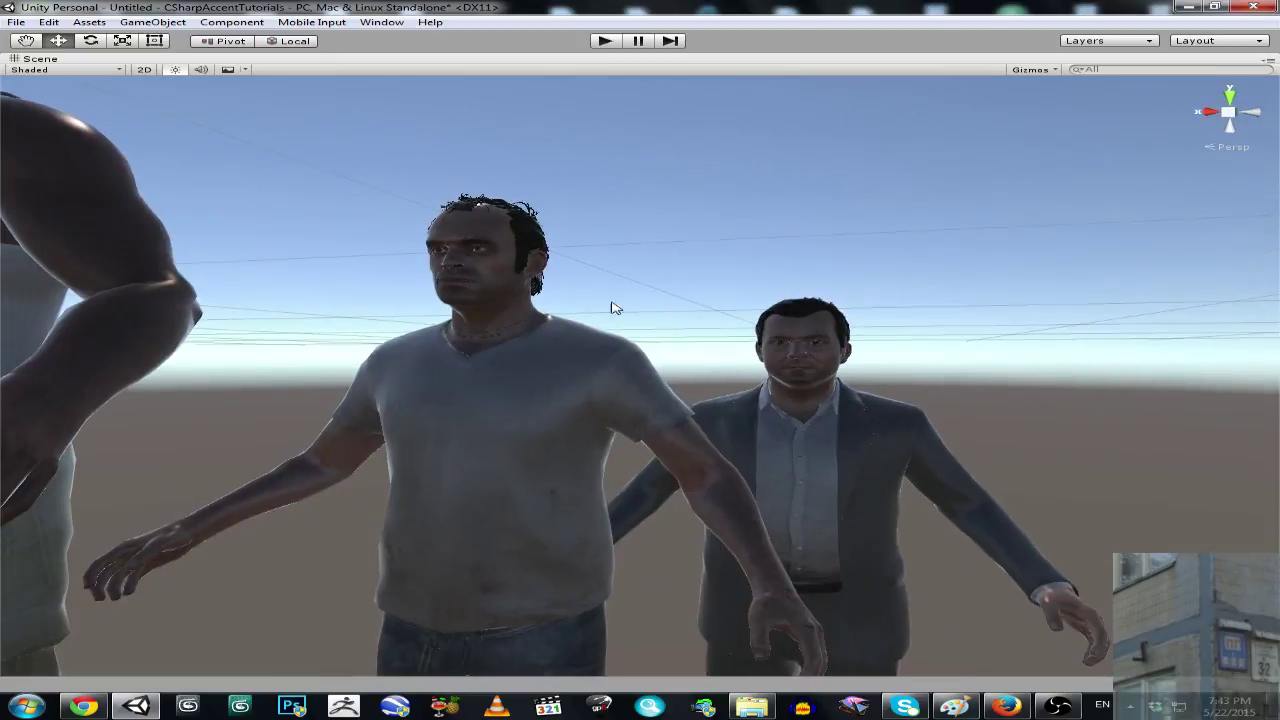
{"action": "right_click_drag", "start_coordinate": [536, 264], "coordinate": [691, 269]}
{"action": "key", "text": "s"}
{"action": "key", "text": "a"}
{"action": "key", "text": "w"}
{"action": "key", "text": "s"}
{"action": "key", "text": "w"}
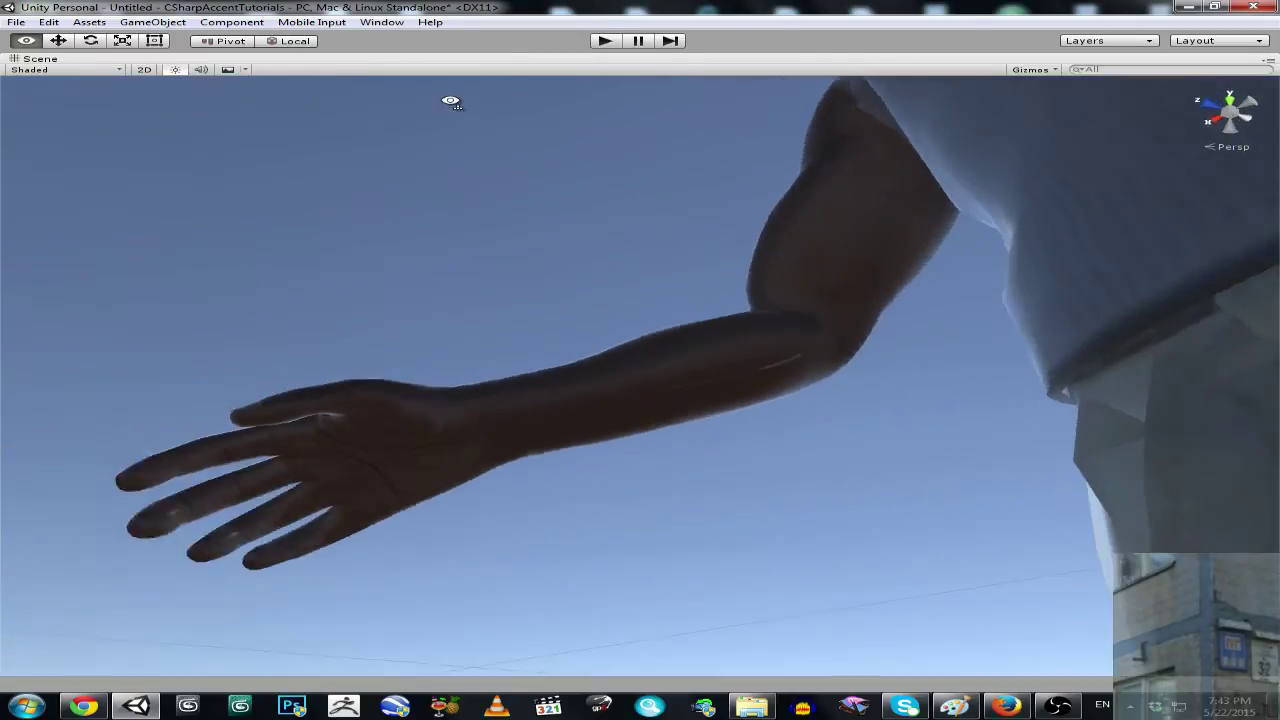